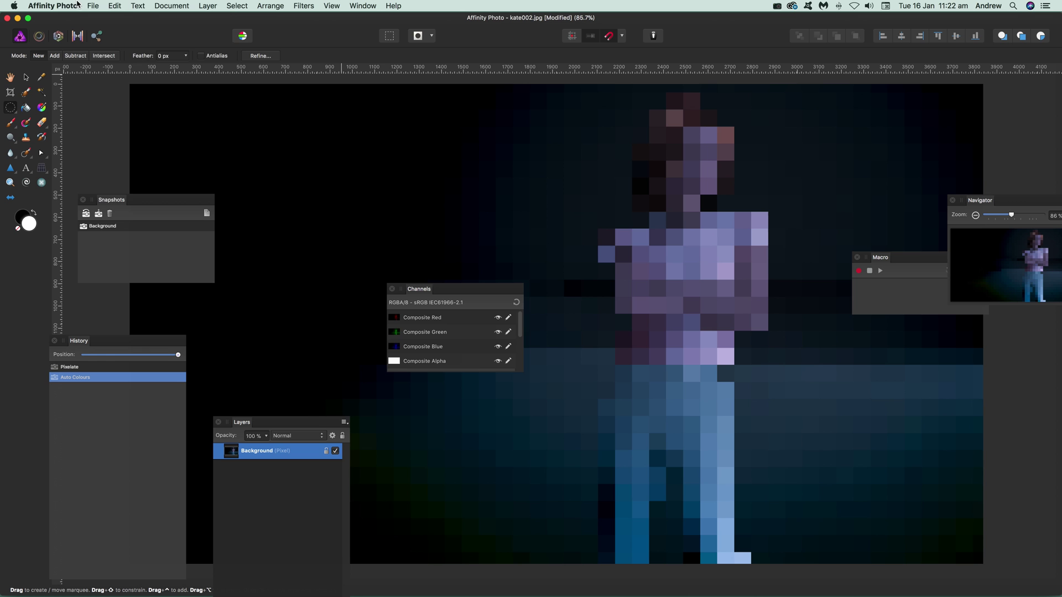
- Rewind the History panel to its start so the girl's photo shows unpixelated
click(114, 6)
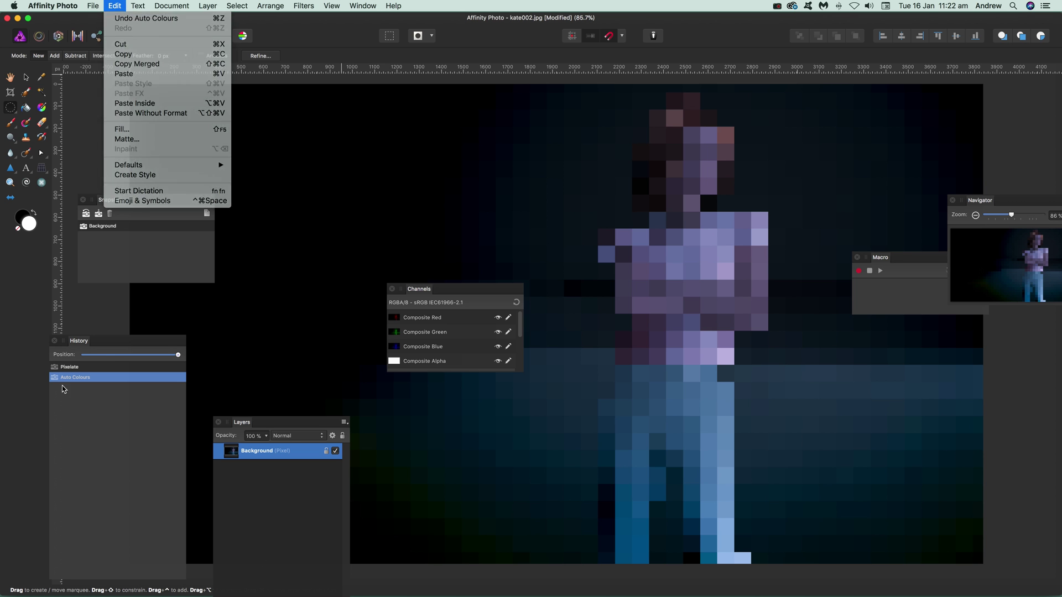
click(38, 350)
click(85, 356)
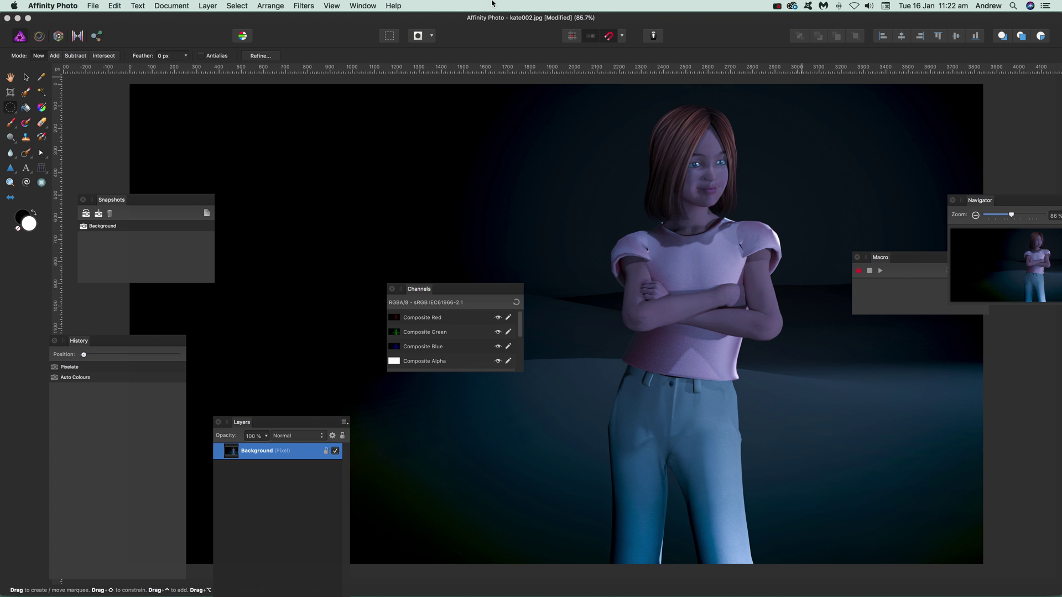
- Apply a Pixelate filter to the whole photo with quantisation about 519
click(304, 6)
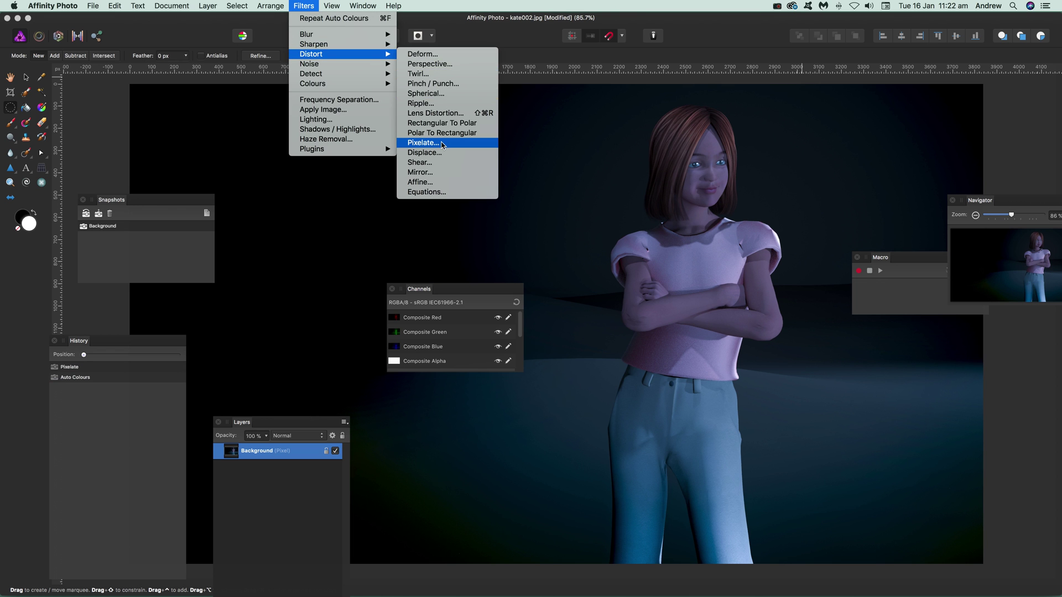
click(785, 300)
drag(892, 547, 924, 547)
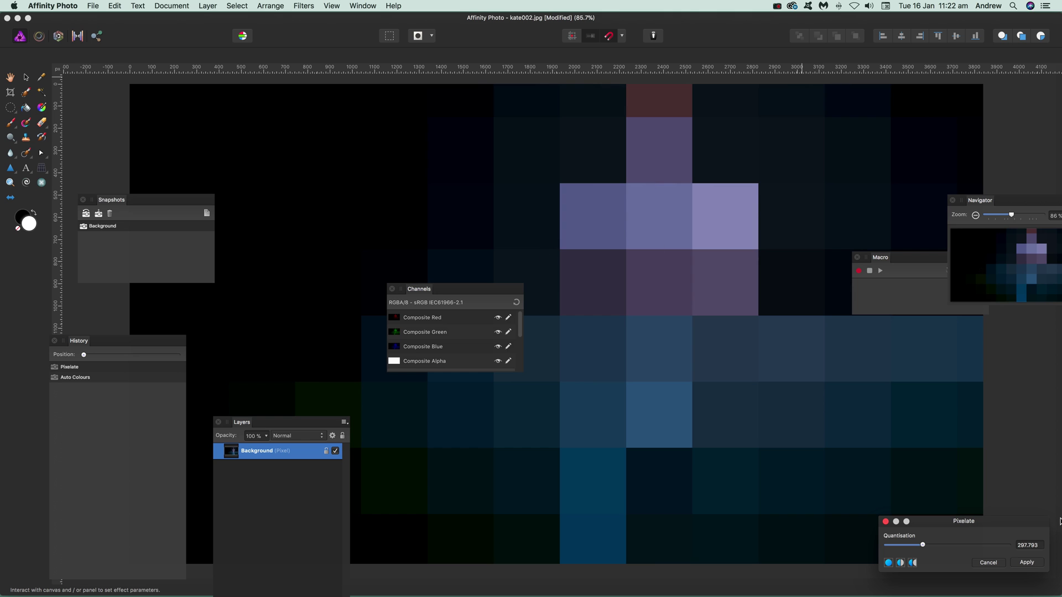
mouse_move(937, 547)
mouse_down()
mouse_move(951, 546)
mouse_move(938, 546)
mouse_up()
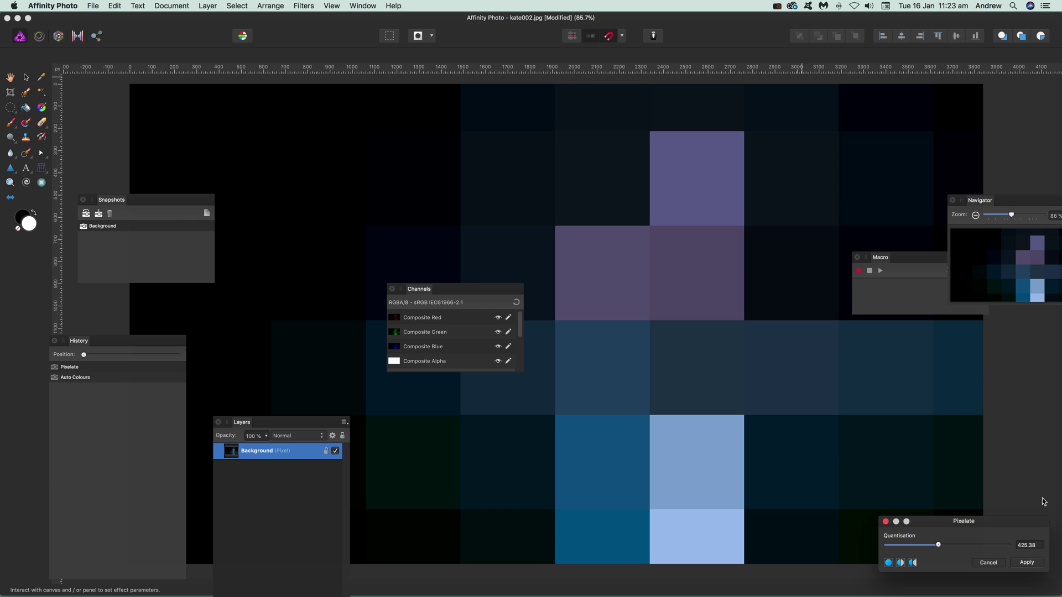
drag(939, 545, 951, 544)
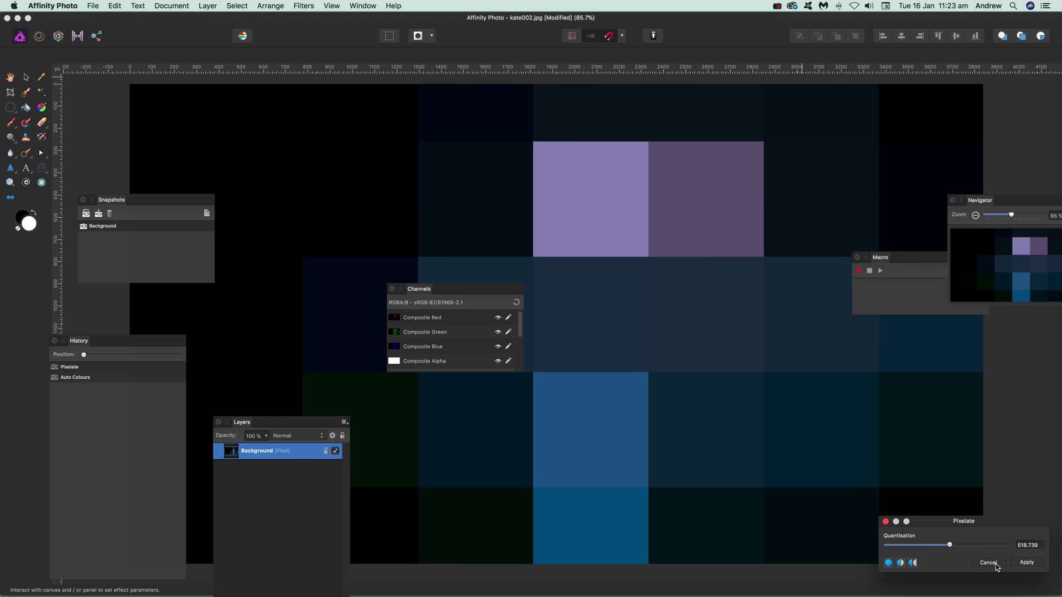
click(1024, 563)
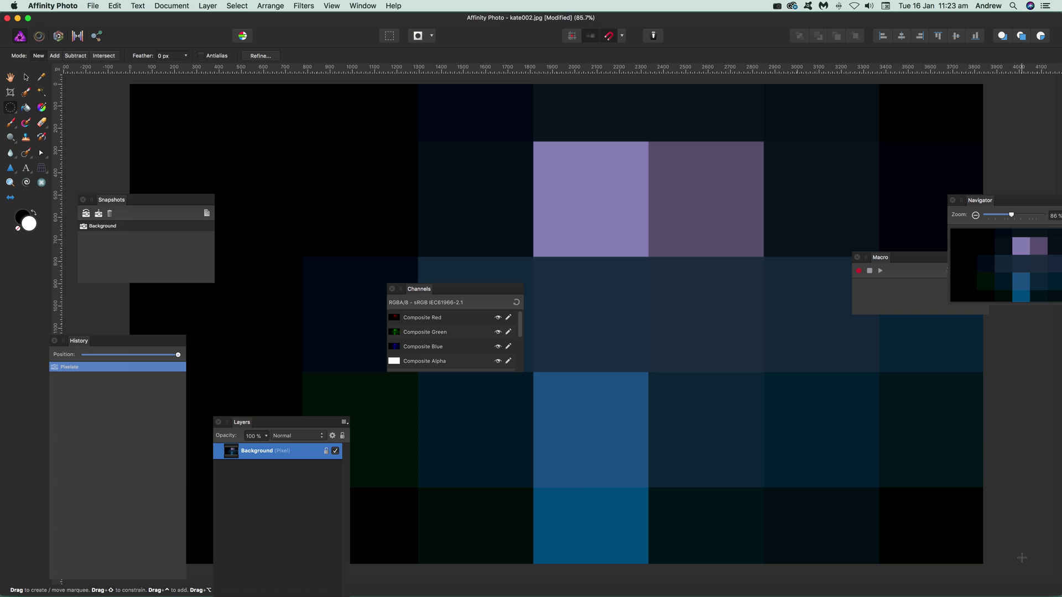
- Undo the Pixelate and duplicate the Background layer
click(115, 5)
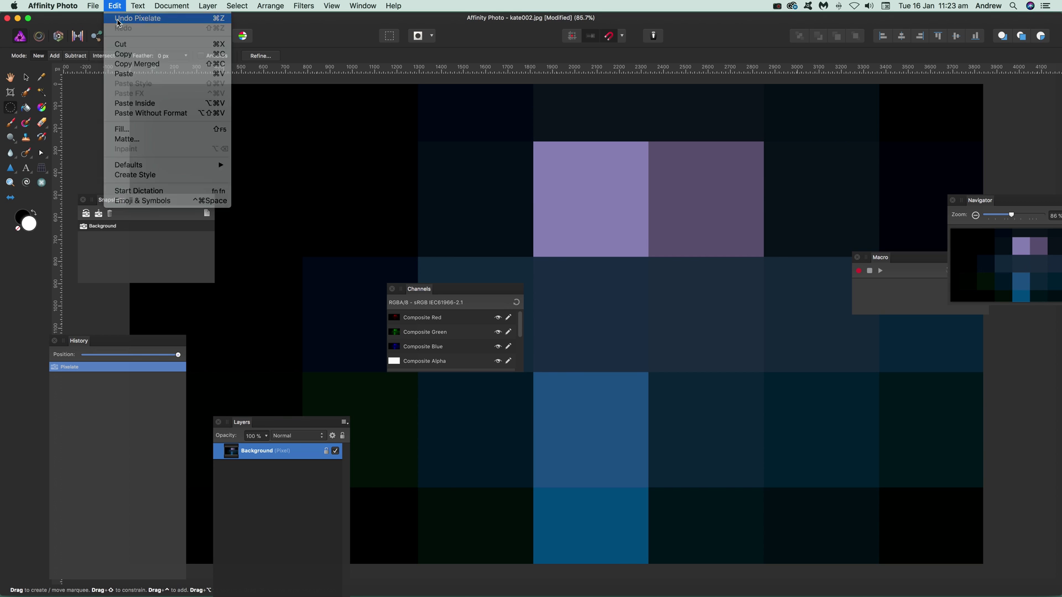
click(118, 20)
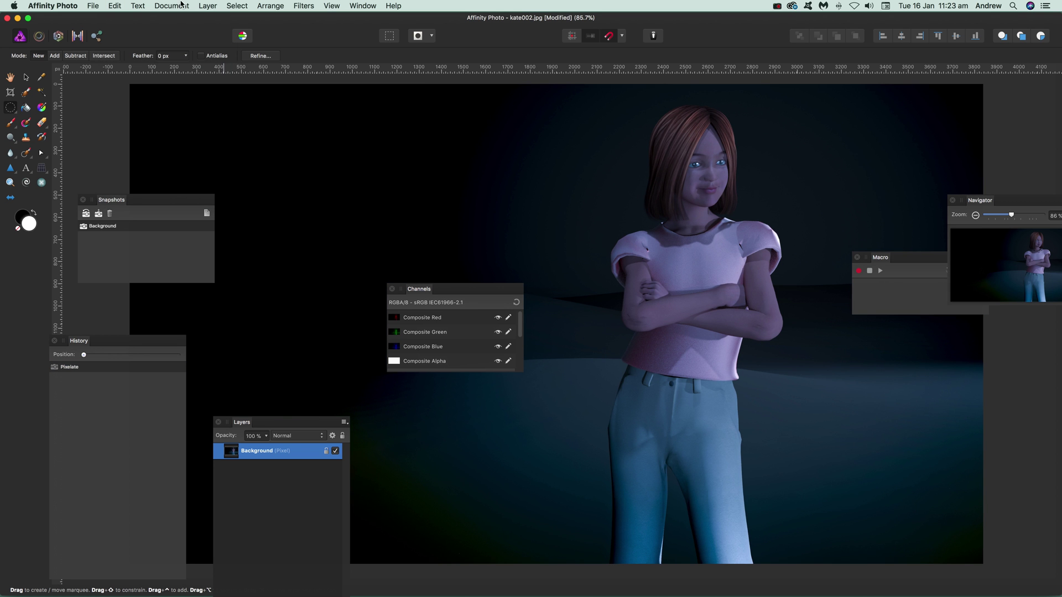
click(207, 6)
mouse_move(236, 108)
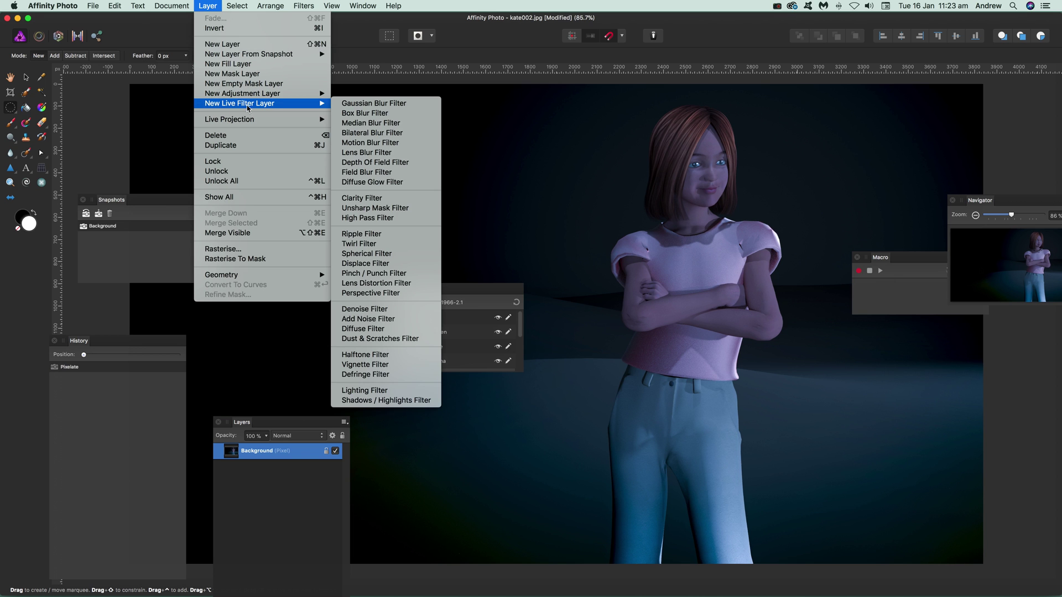
click(486, 43)
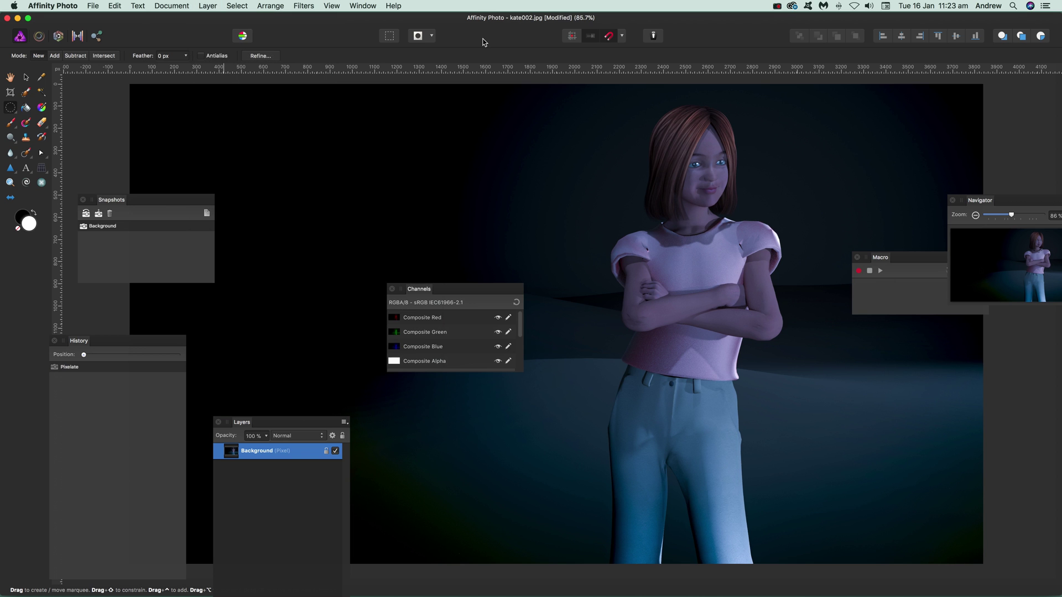
click(218, 7)
click(231, 146)
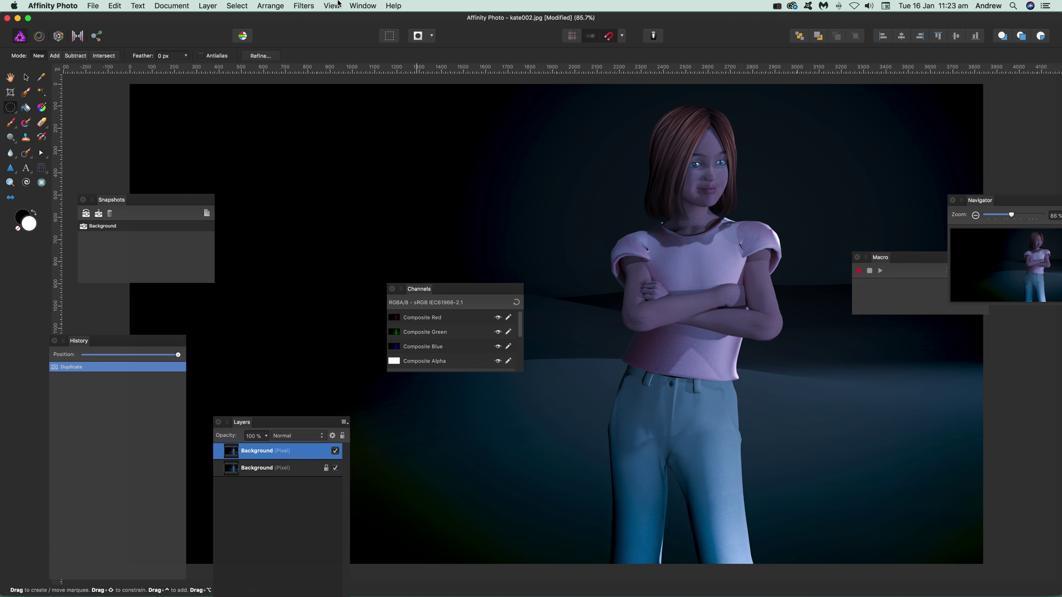
- Preview a large-block Pixelate filter on the duplicate Background layer
click(308, 6)
mouse_move(308, 57)
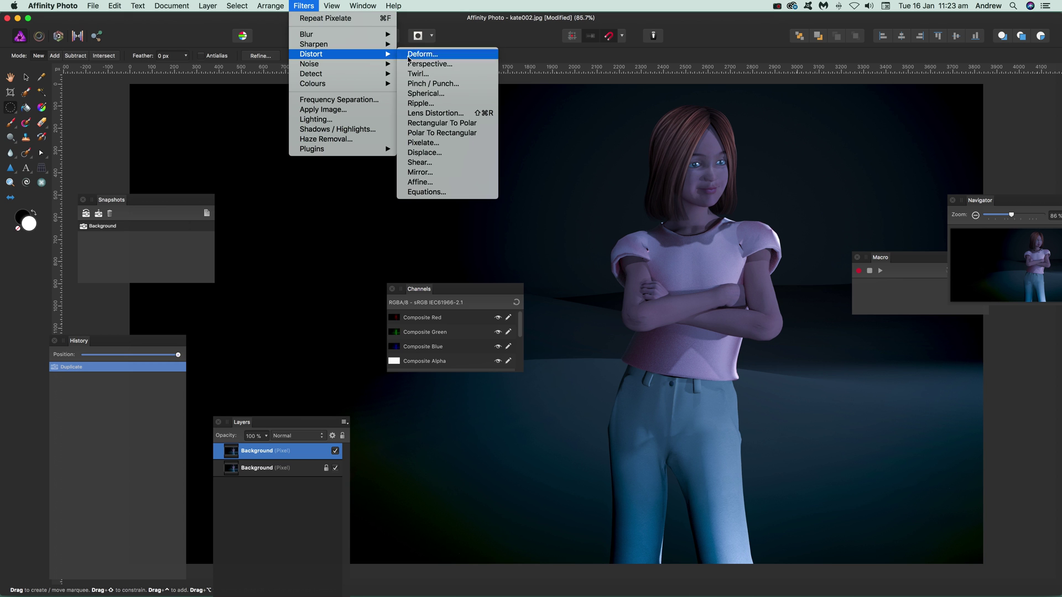
click(424, 143)
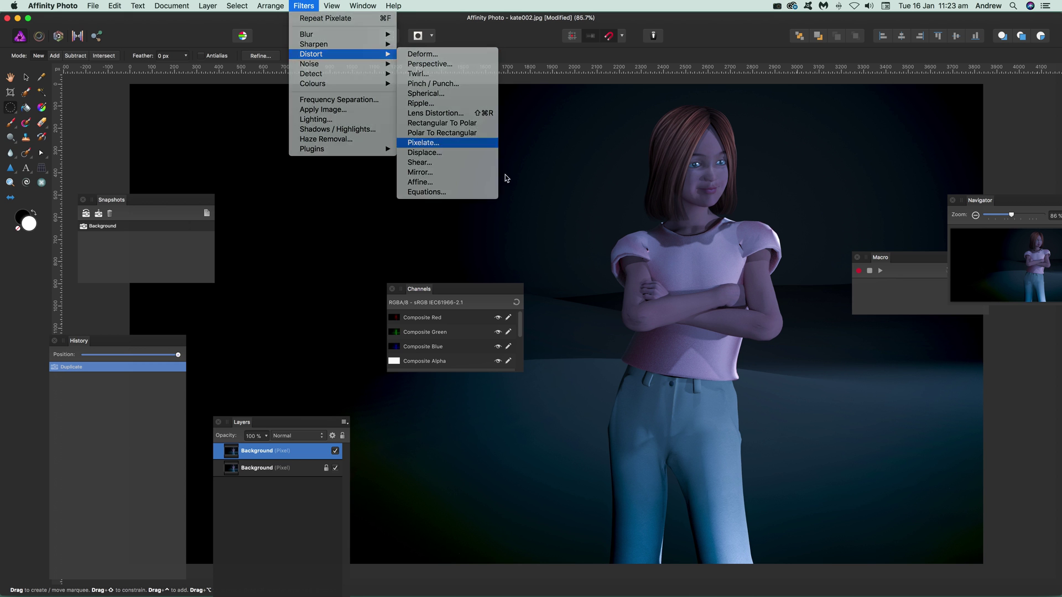
mouse_move(901, 546)
mouse_down()
mouse_move(934, 550)
mouse_move(897, 548)
mouse_move(909, 547)
mouse_up()
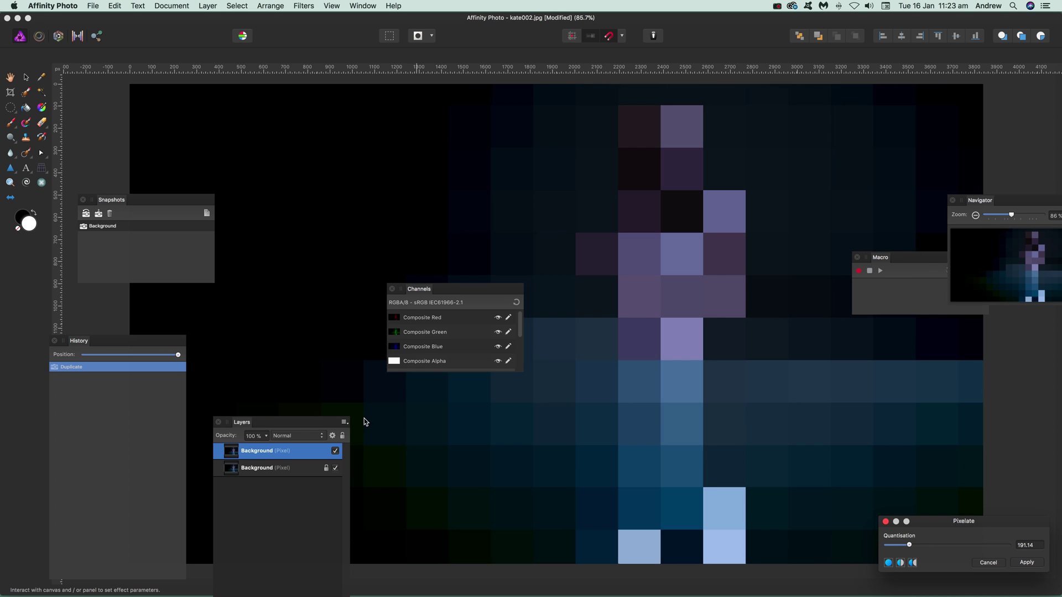
- Set the top layer to Lighten blending at 41% opacity and cancel the Pixelate
click(301, 437)
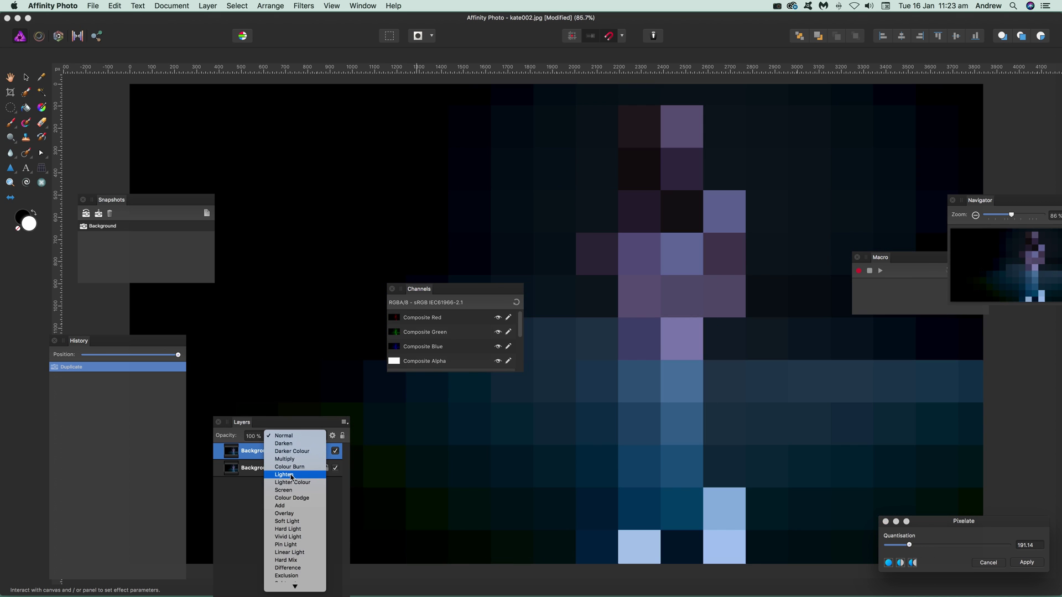
click(292, 477)
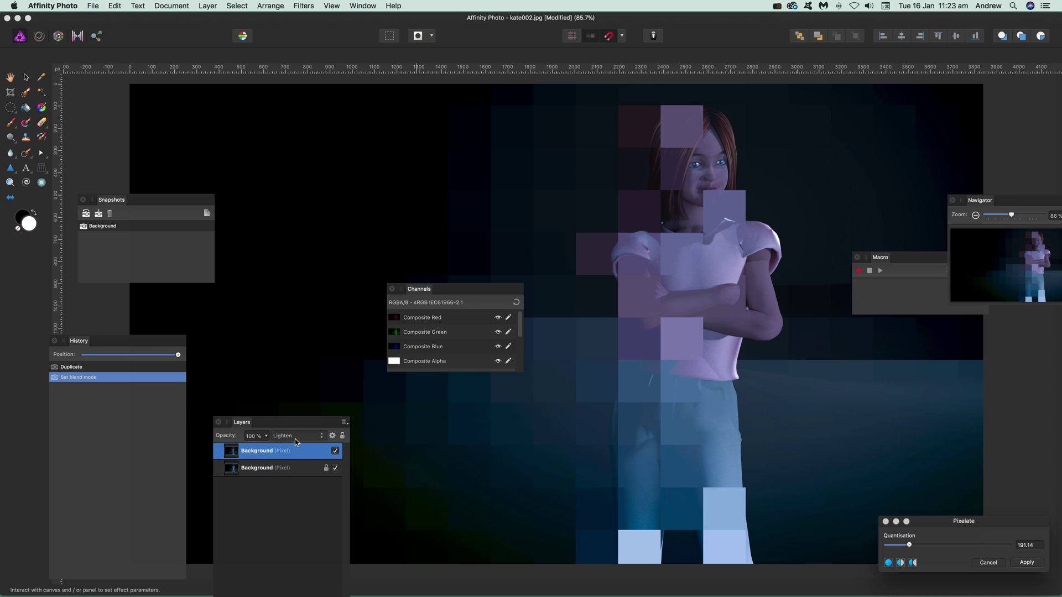
click(266, 436)
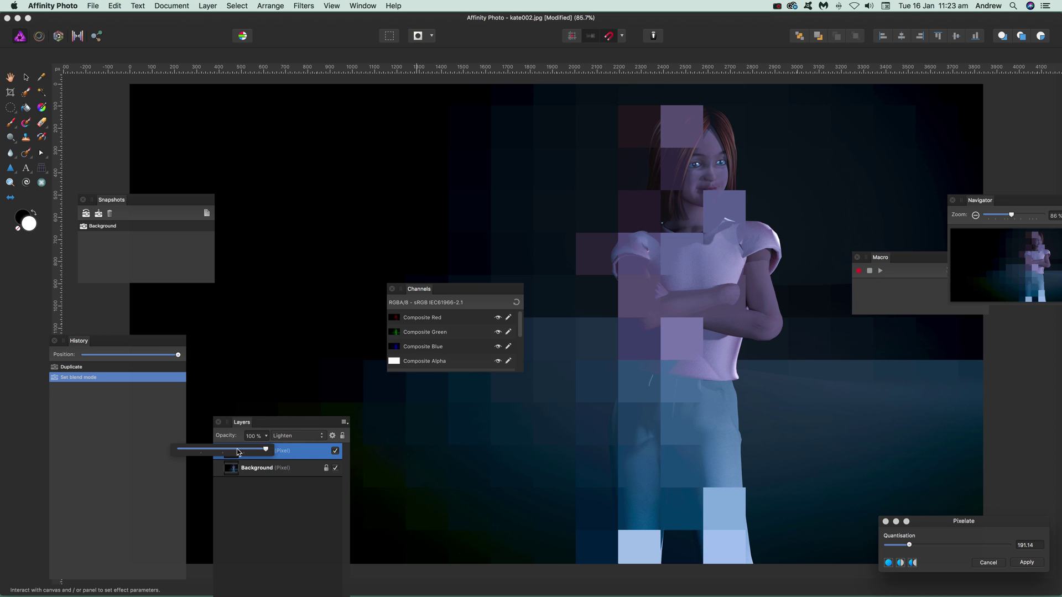
drag(261, 450, 215, 451)
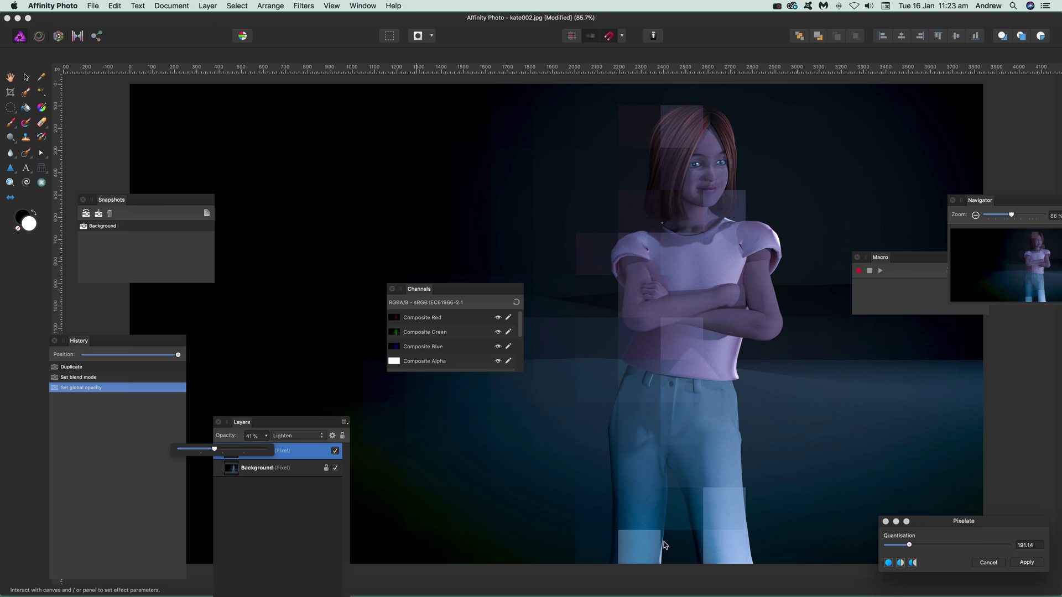
click(990, 562)
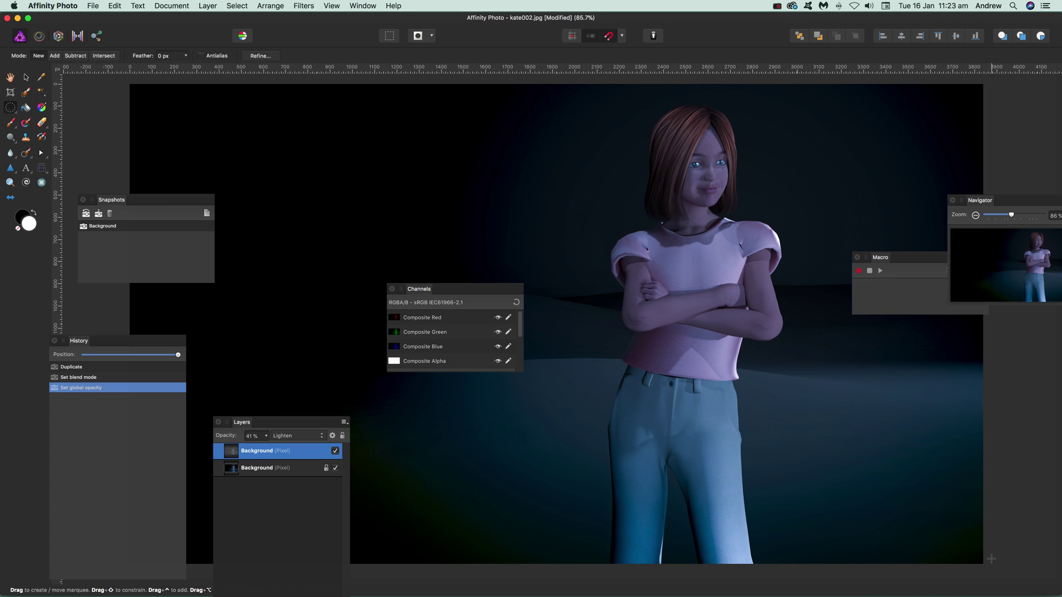
- Revert to the original photo and apply Pixelate with quantisation about 75
click(82, 356)
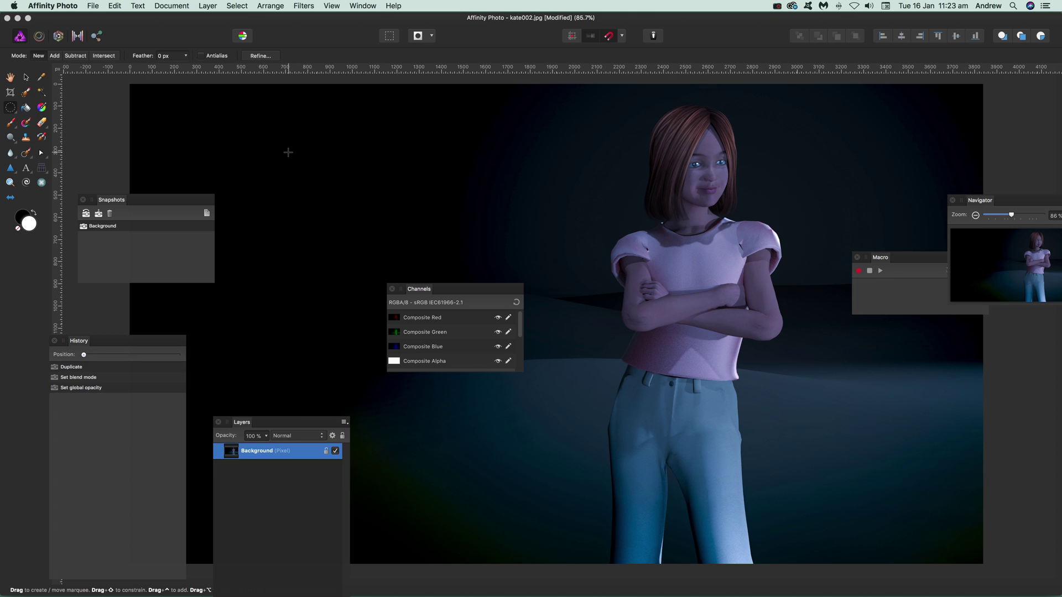
click(303, 6)
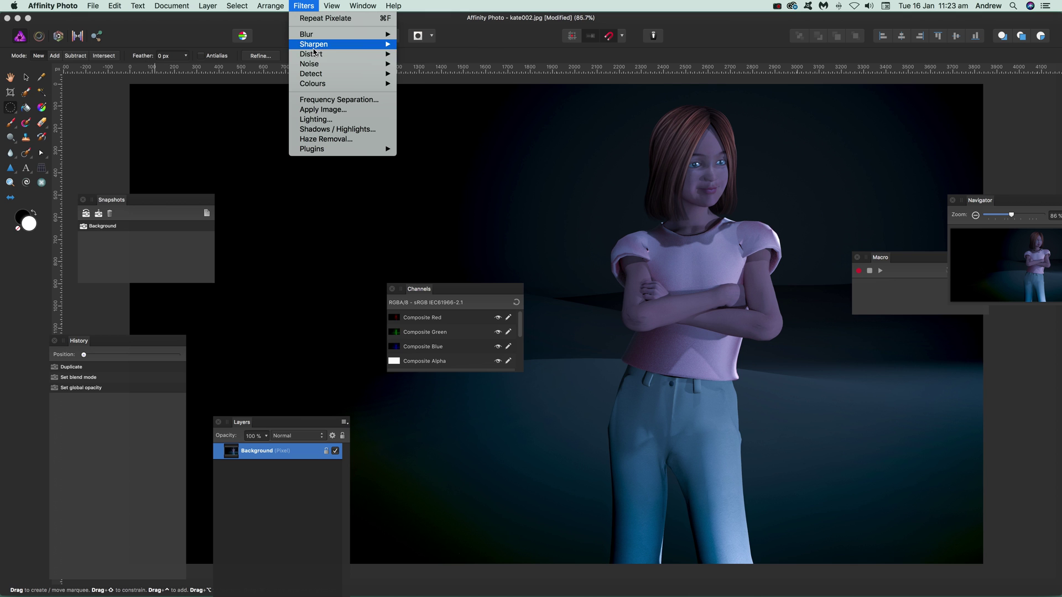
mouse_move(332, 54)
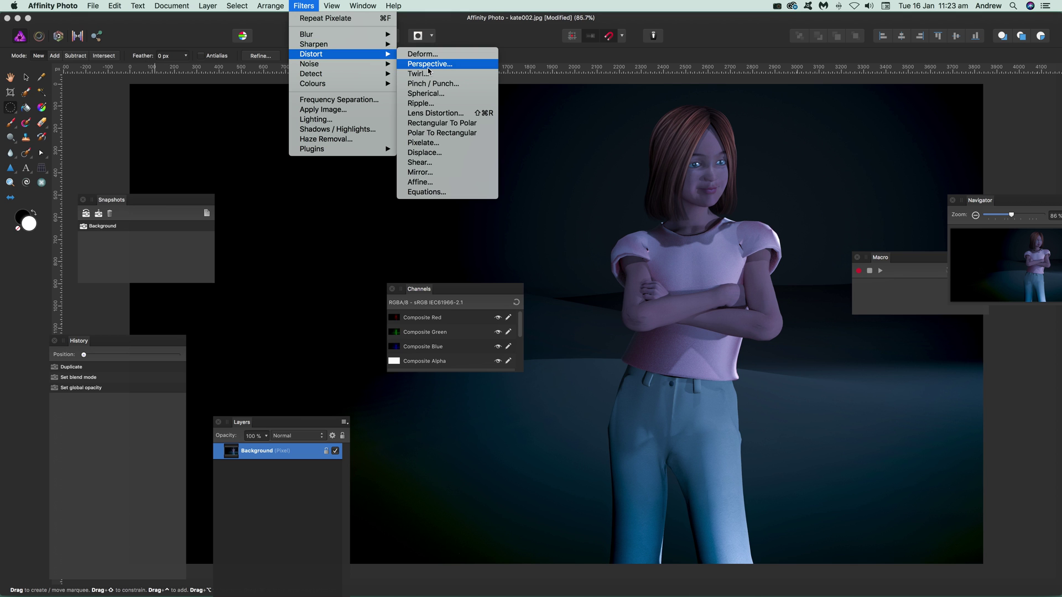
click(423, 143)
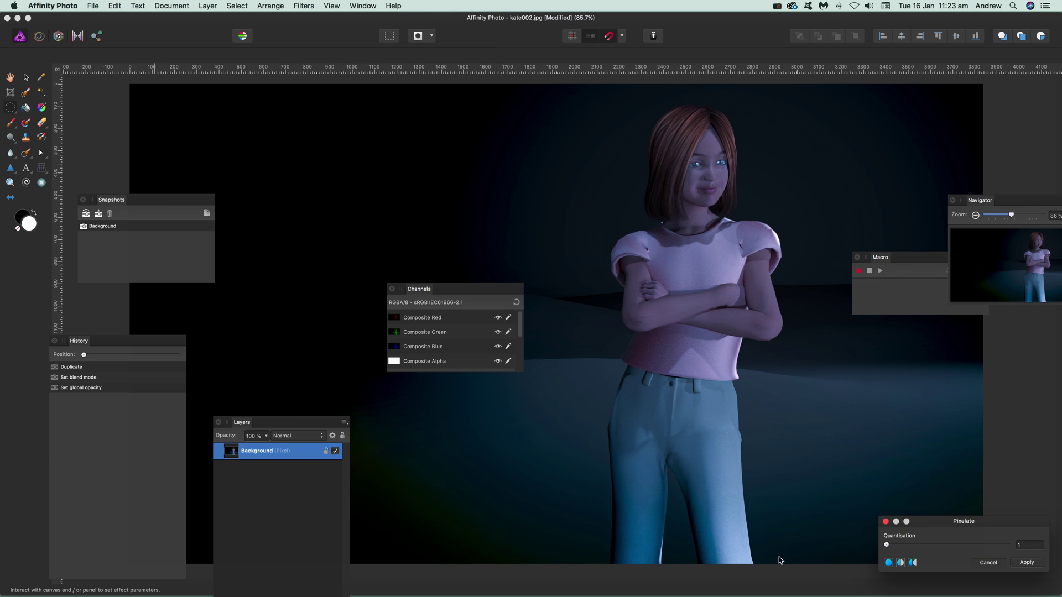
drag(886, 545, 895, 545)
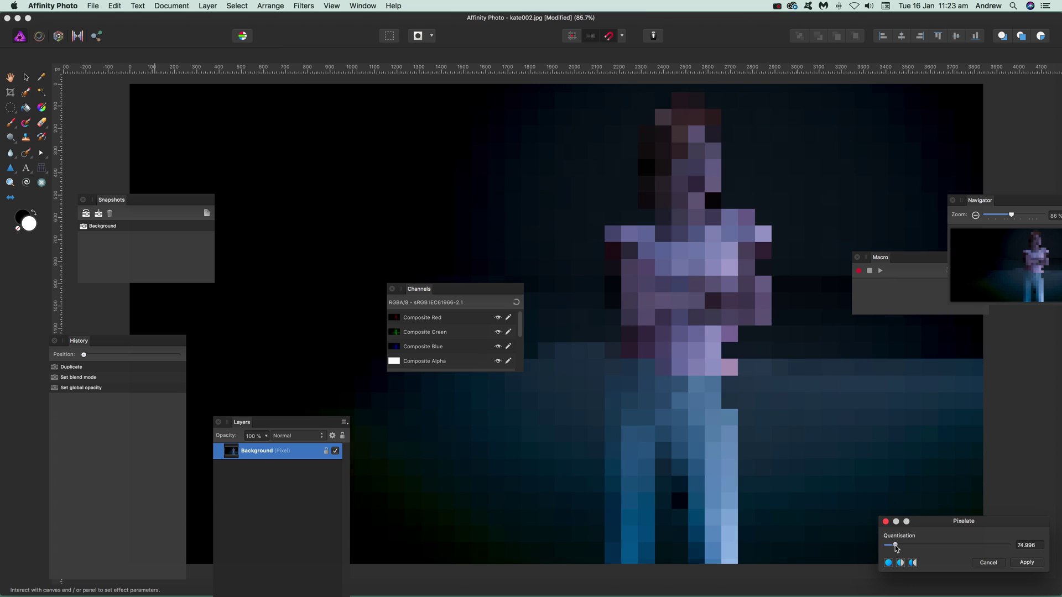
click(1018, 563)
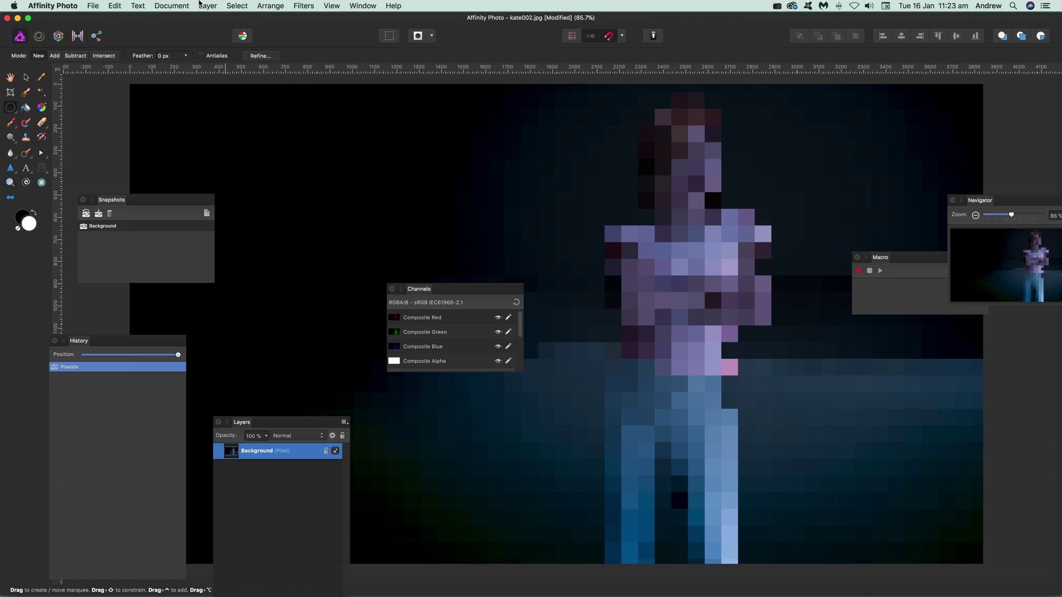
click(303, 6)
- Apply a Motion Blur with radius 49.8 px rotated to 90°
mouse_move(309, 33)
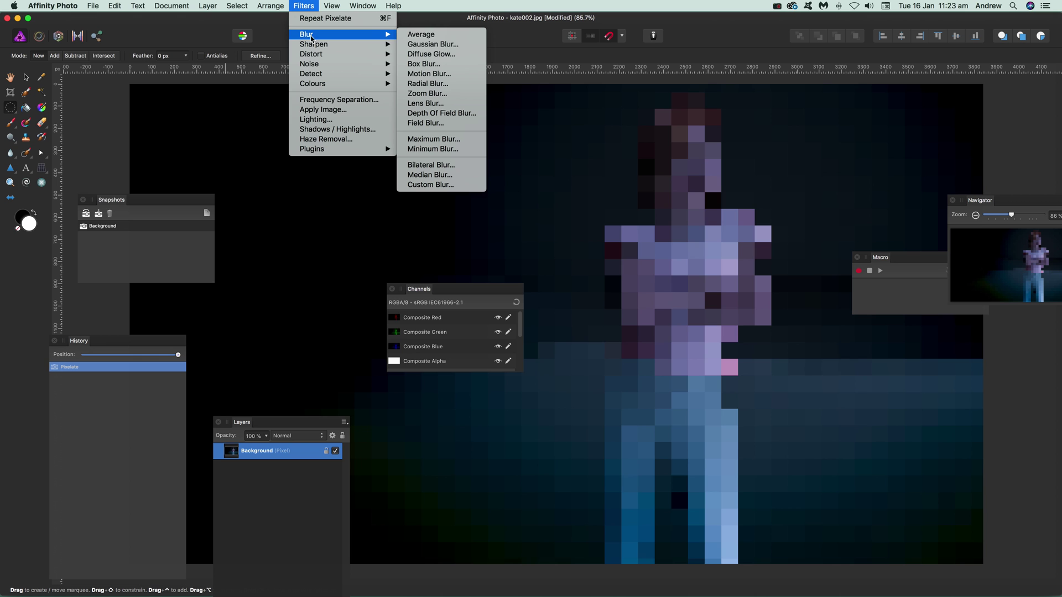
click(441, 75)
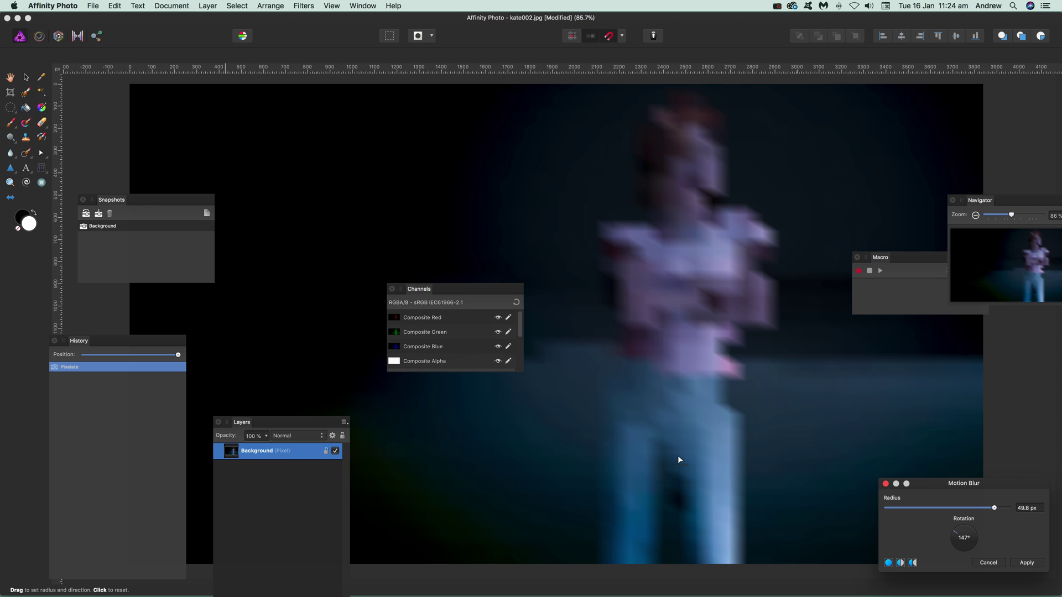
click(963, 529)
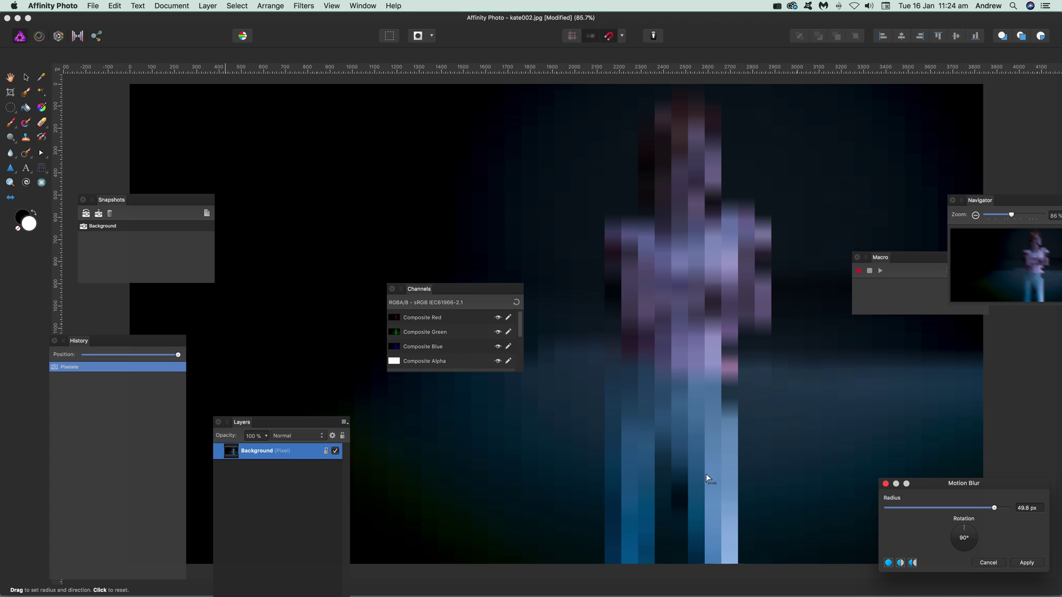
click(1038, 562)
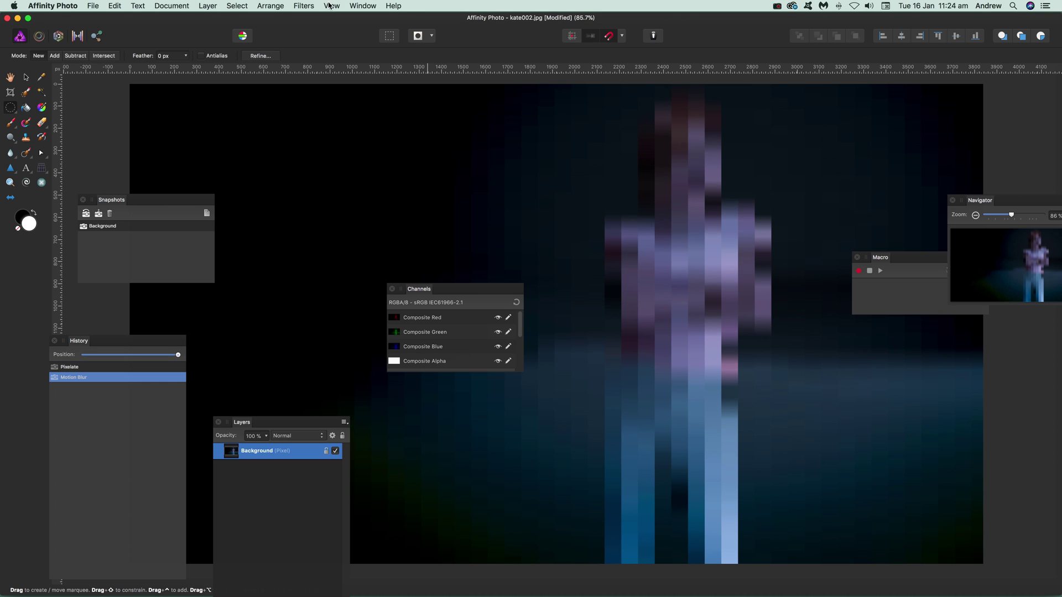
- Try a Pixelate at about 287, cancel it, and rewind history to the original photo
click(300, 7)
mouse_move(354, 54)
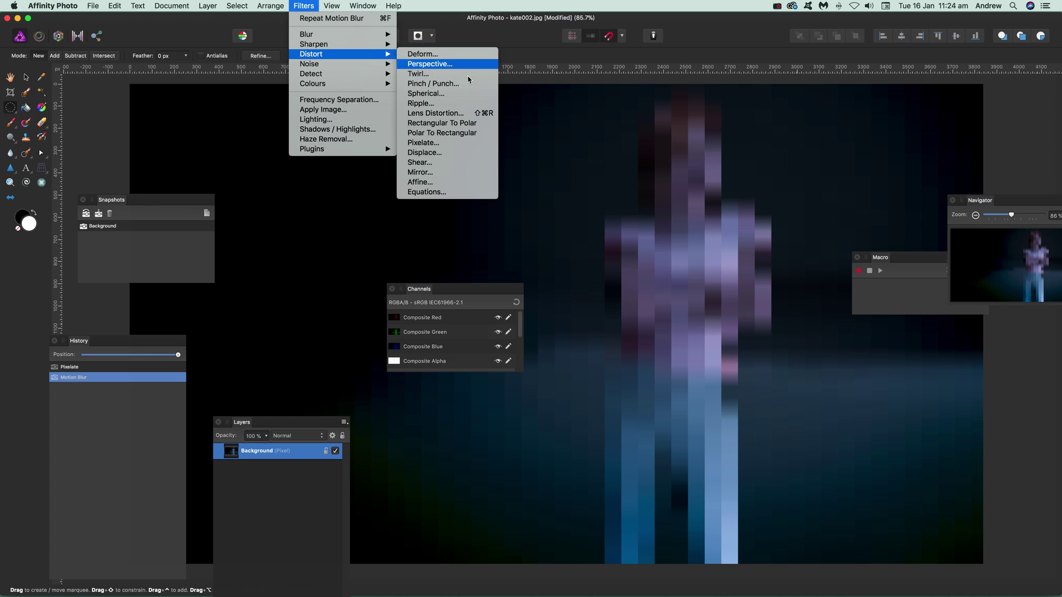
click(437, 142)
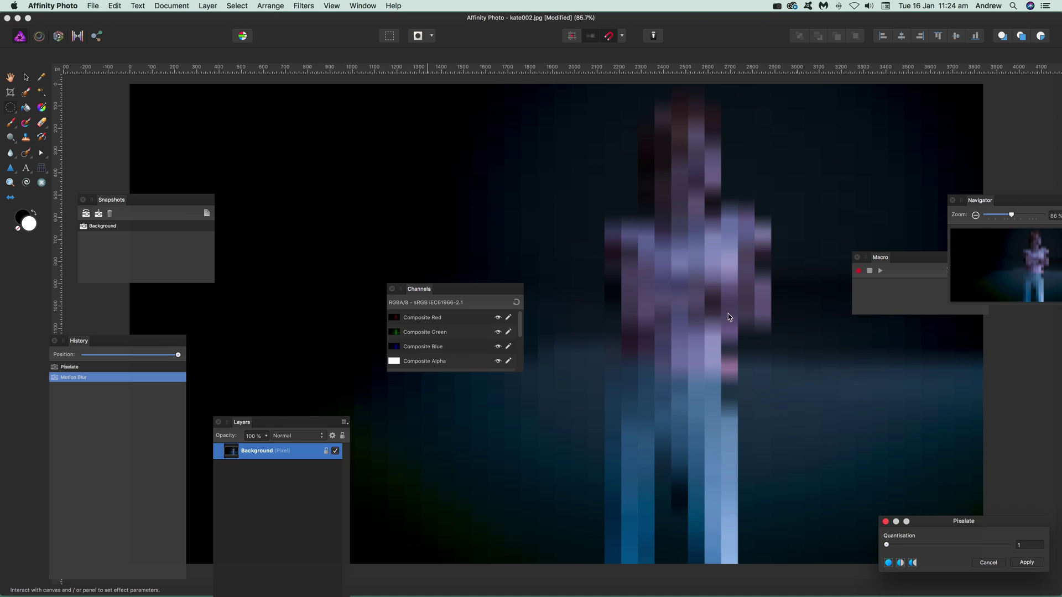
drag(888, 546, 919, 550)
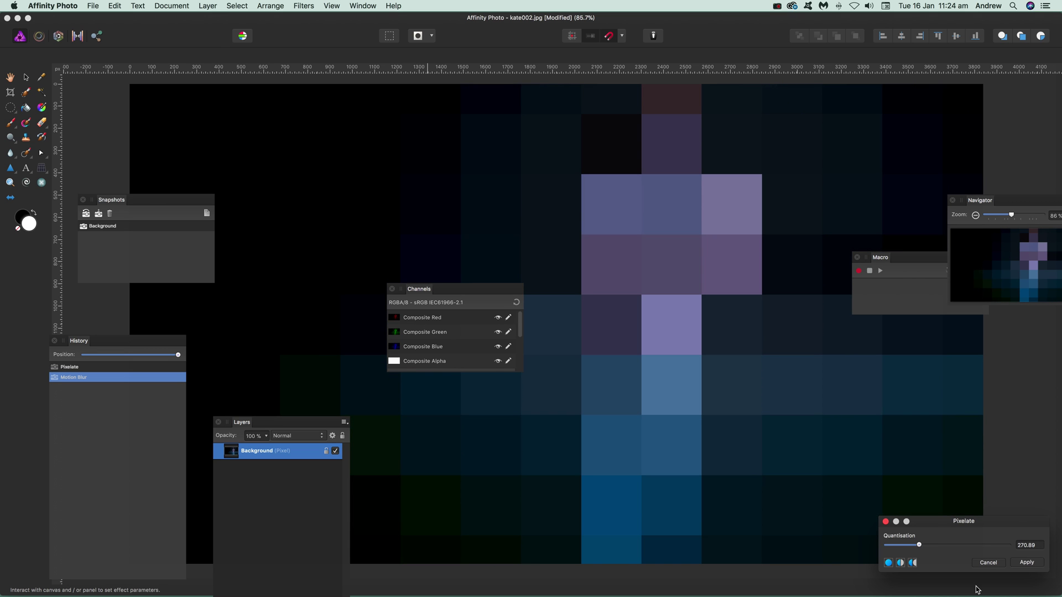
click(994, 566)
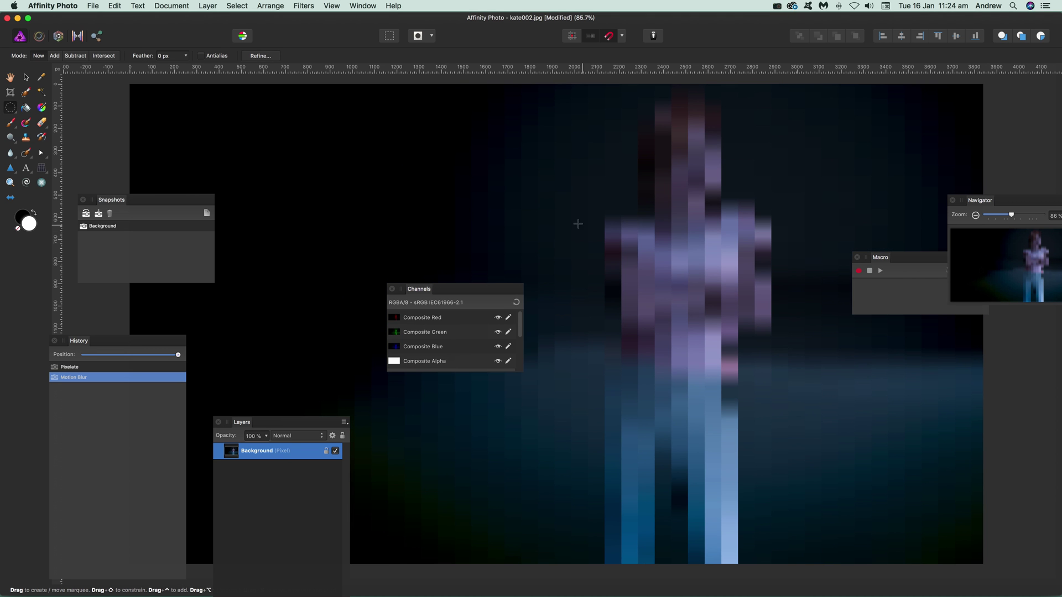
click(83, 354)
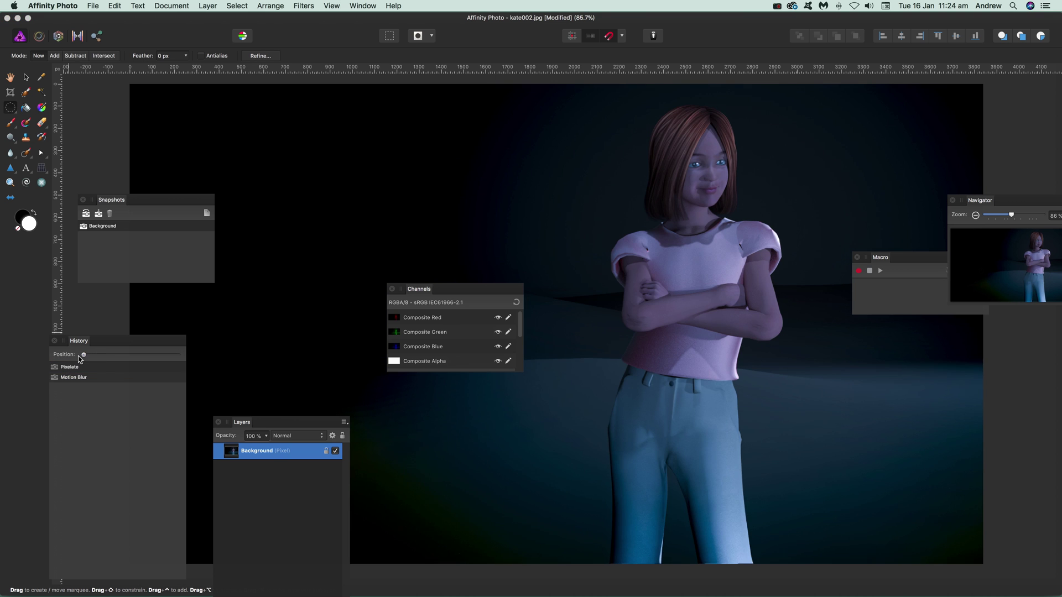
- Apply Pixelate with quantisation about 168 to the original photo
click(302, 7)
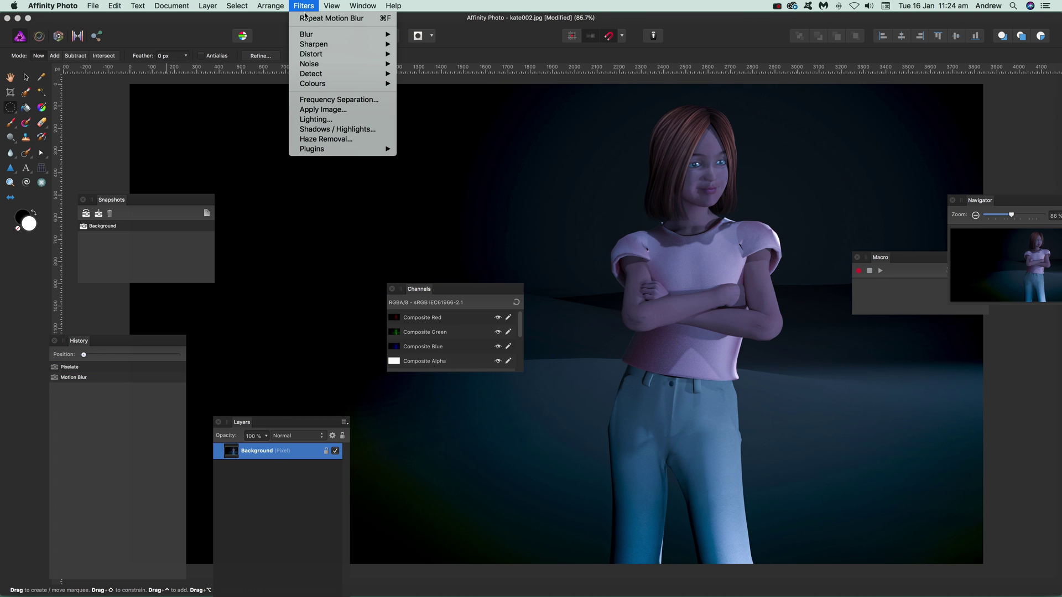
mouse_move(311, 54)
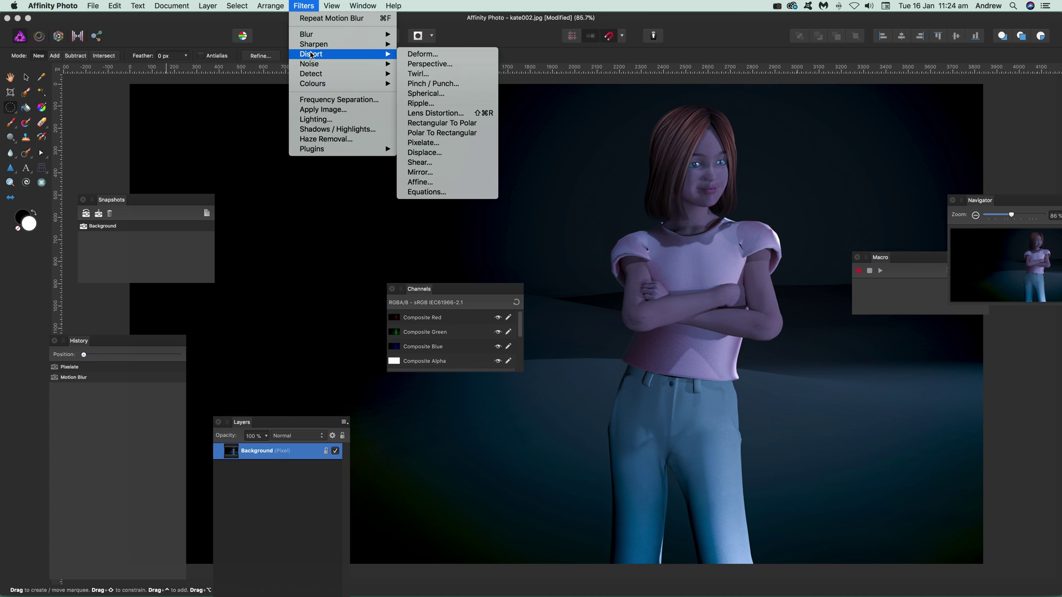
click(423, 142)
mouse_move(900, 552)
mouse_down()
mouse_move(921, 547)
mouse_move(906, 546)
mouse_up()
click(1027, 563)
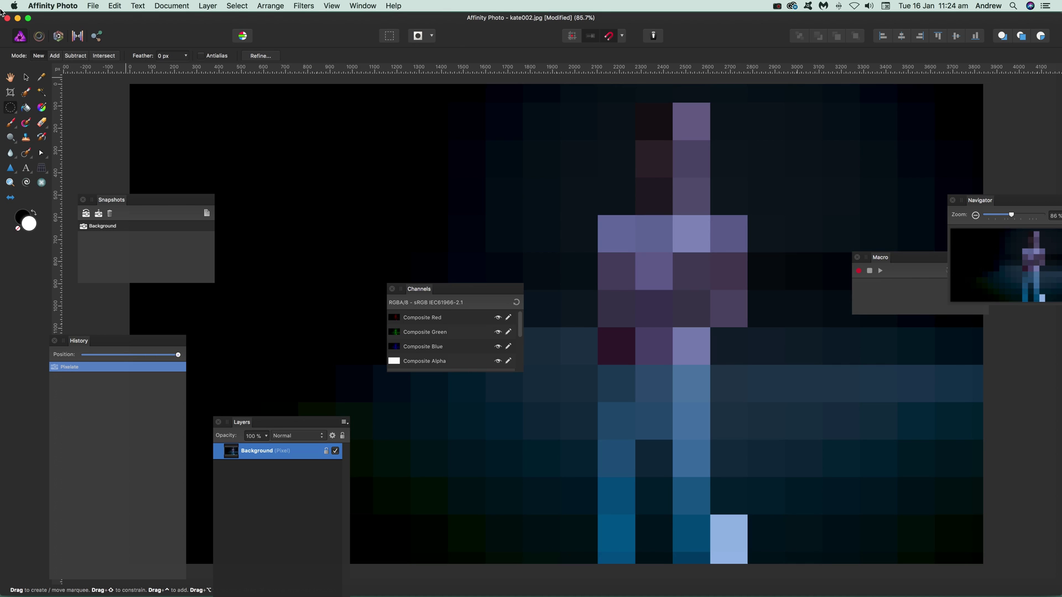
click(207, 5)
- Try a Channel Mixer boosting red with Colour Dodge blending, then rewind history to the start
mouse_move(238, 93)
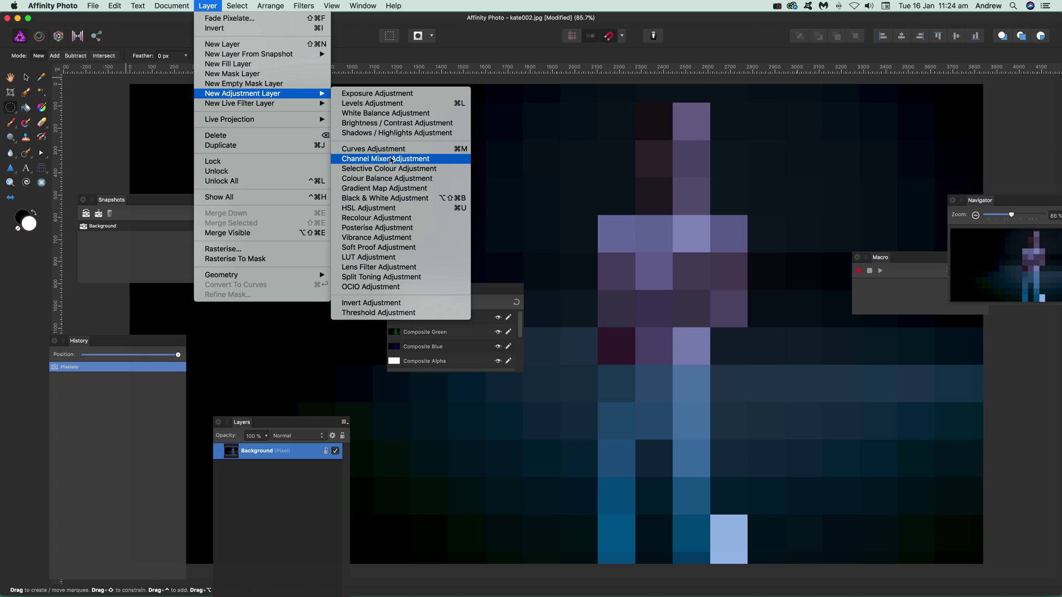
click(392, 159)
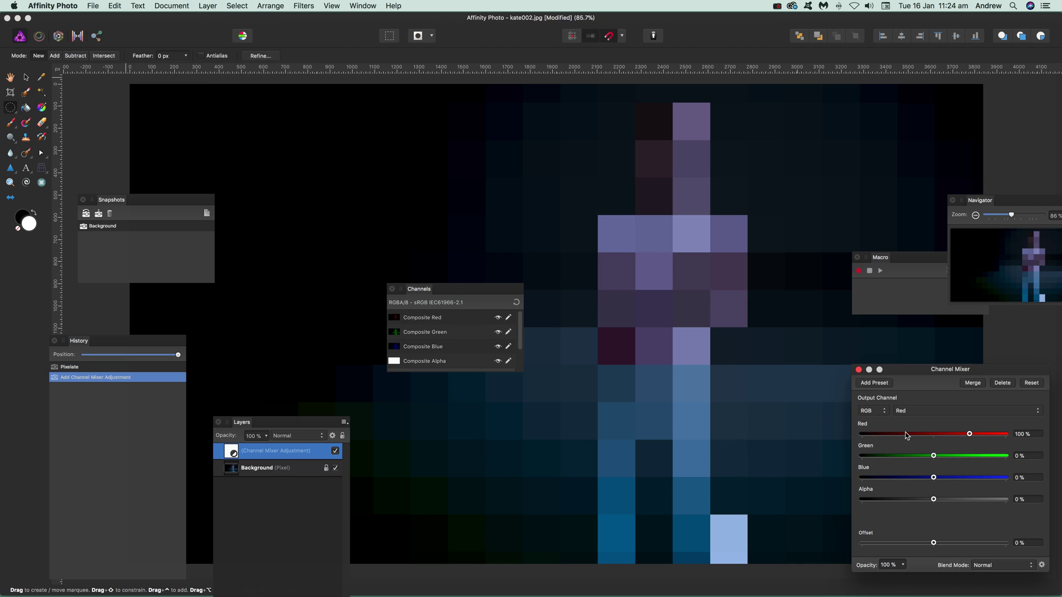
drag(969, 434, 983, 459)
click(991, 435)
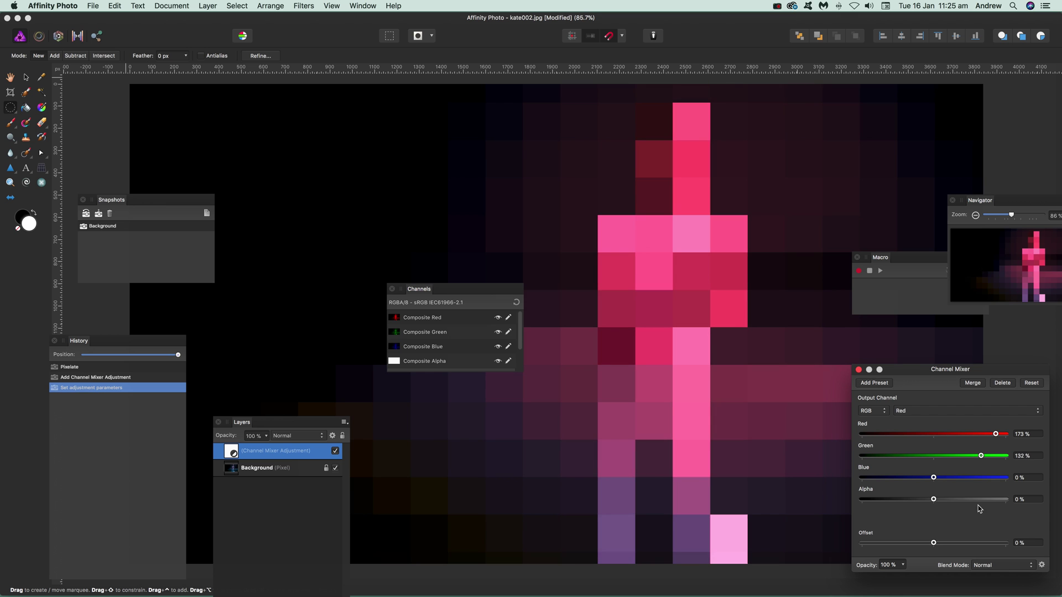
click(985, 566)
scroll(983, 576, down, 5)
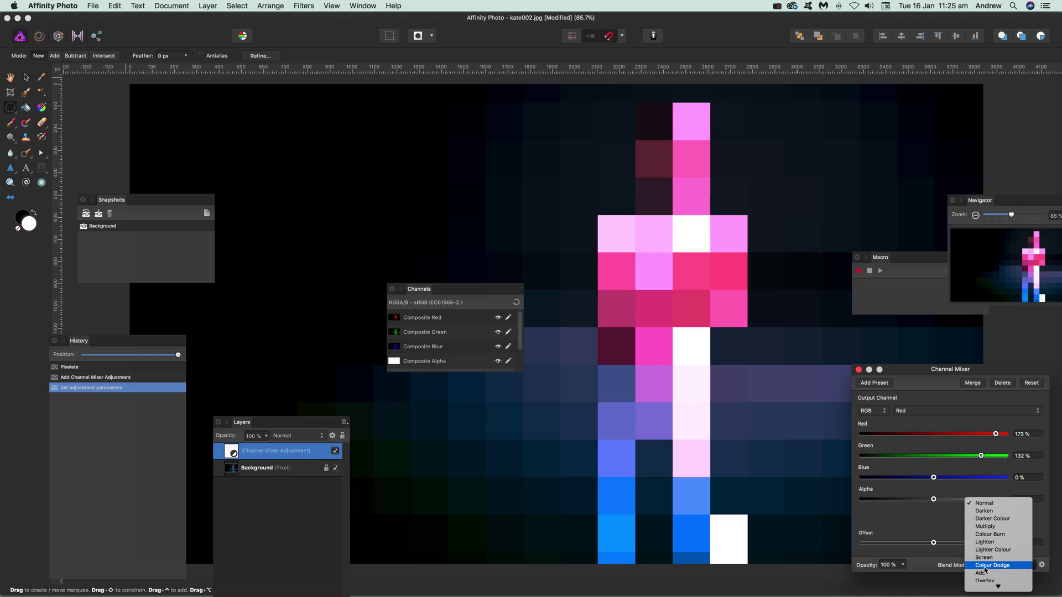
click(986, 565)
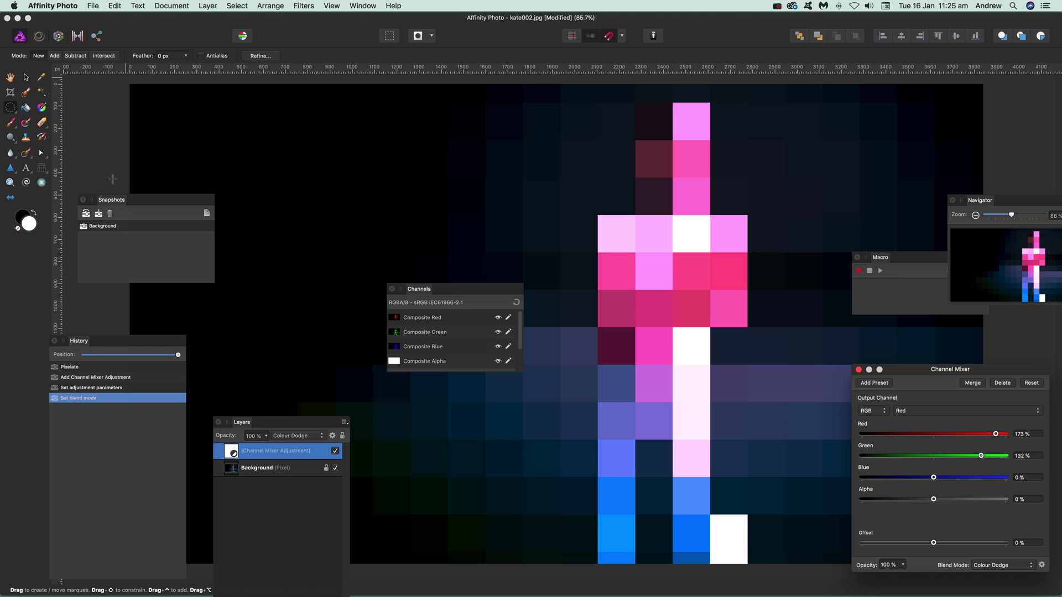
click(86, 355)
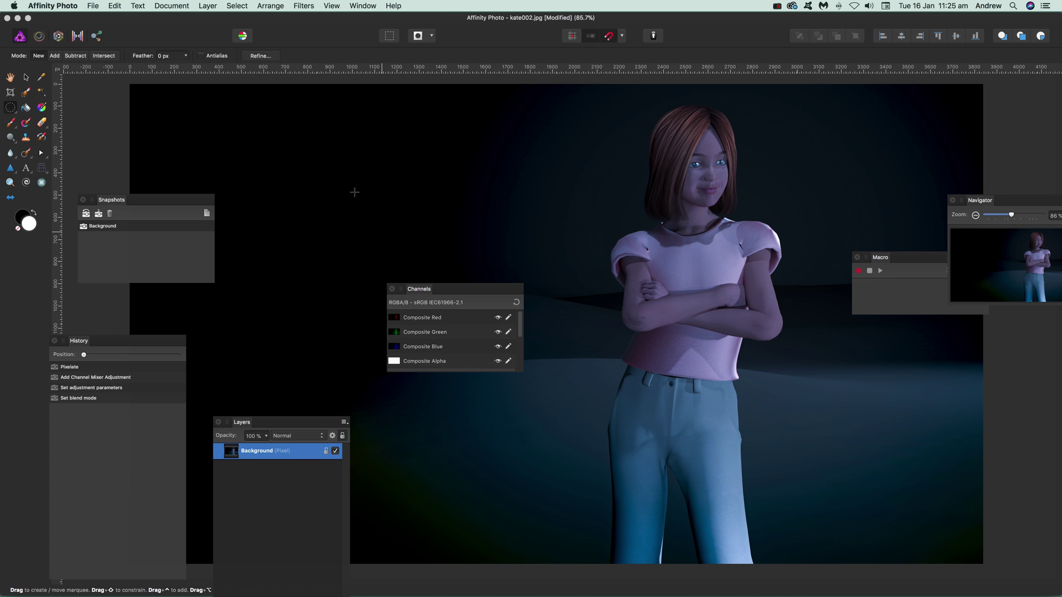
- Show the Channels panel and isolate the Composite Red channel
click(332, 6)
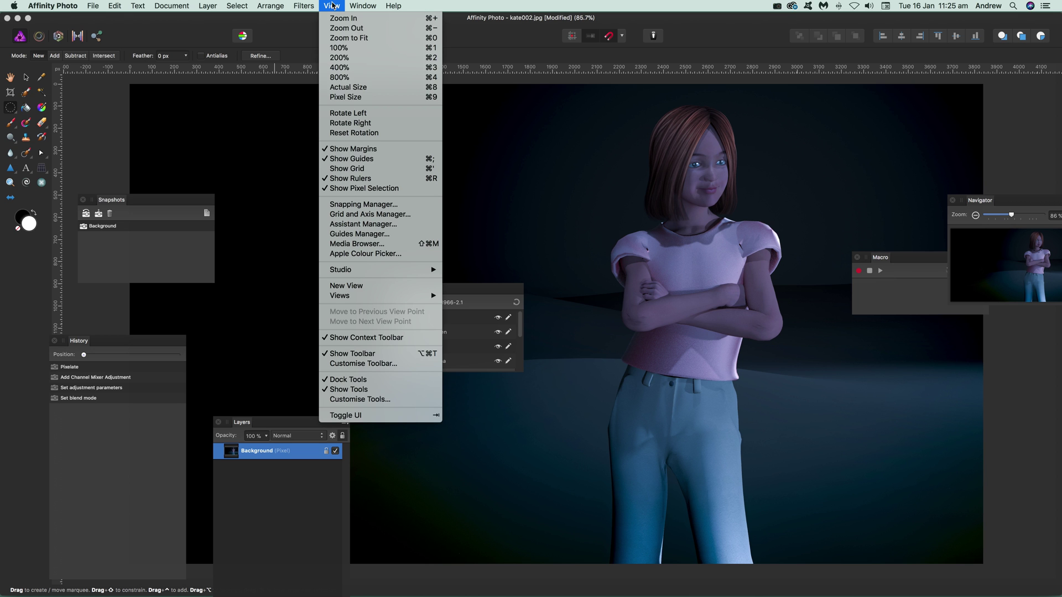
mouse_move(382, 271)
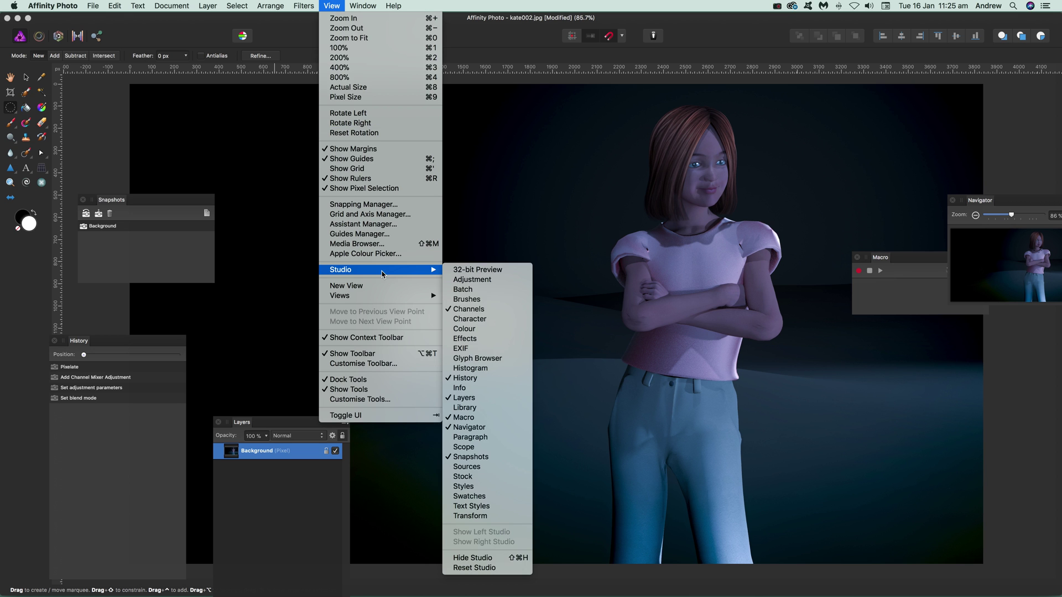
click(479, 315)
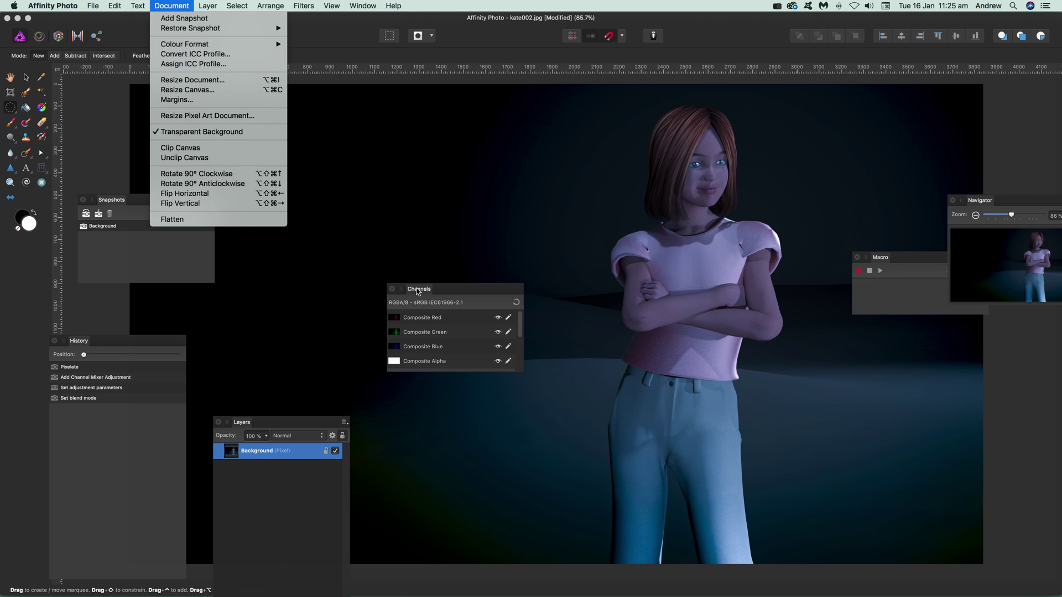
click(418, 292)
click(415, 318)
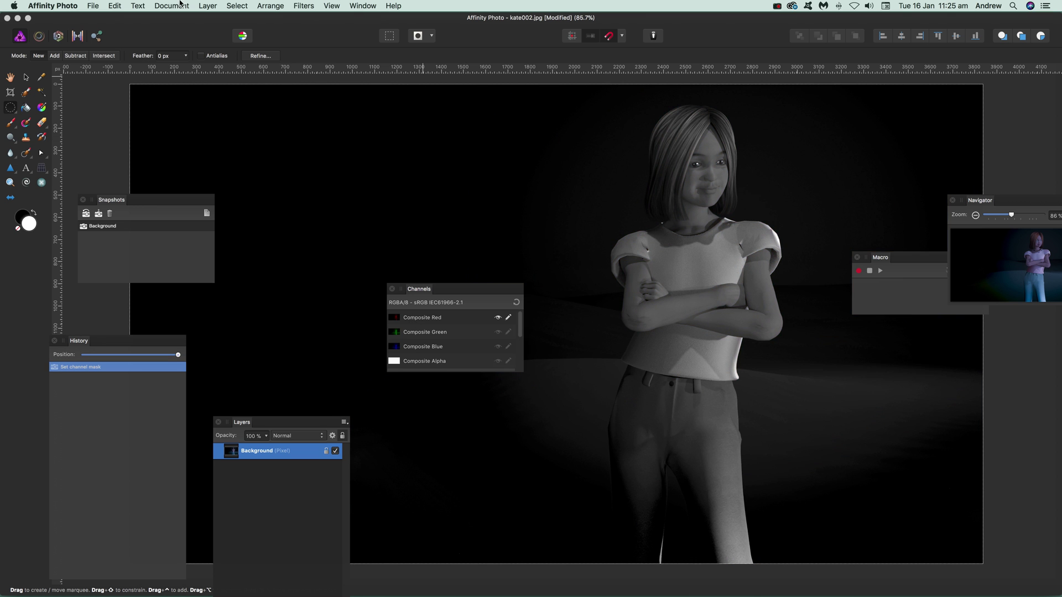
- Pixelate the red channel with quantisation about 268
click(304, 5)
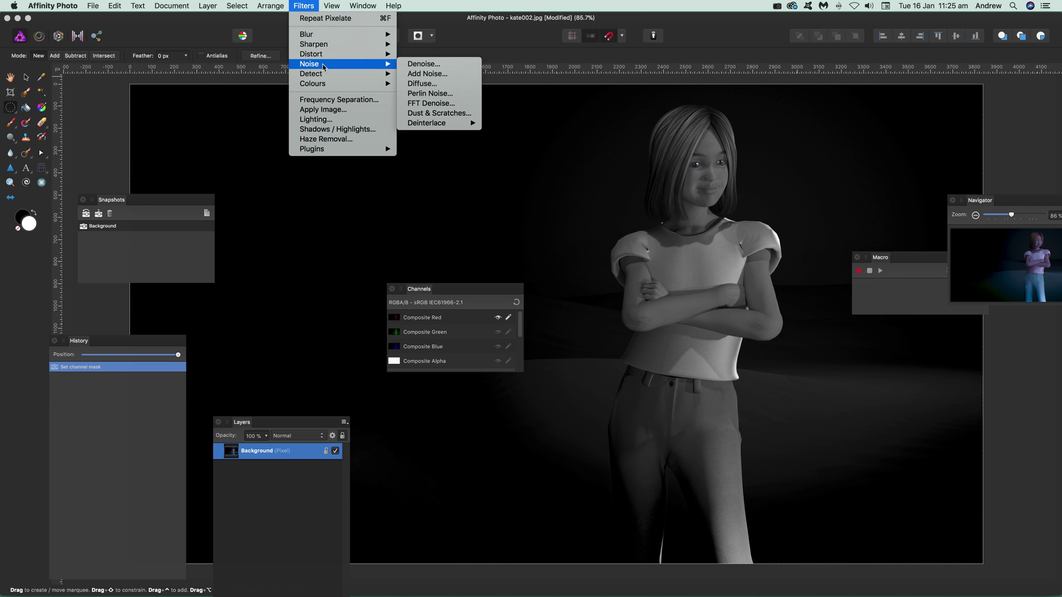
mouse_move(325, 61)
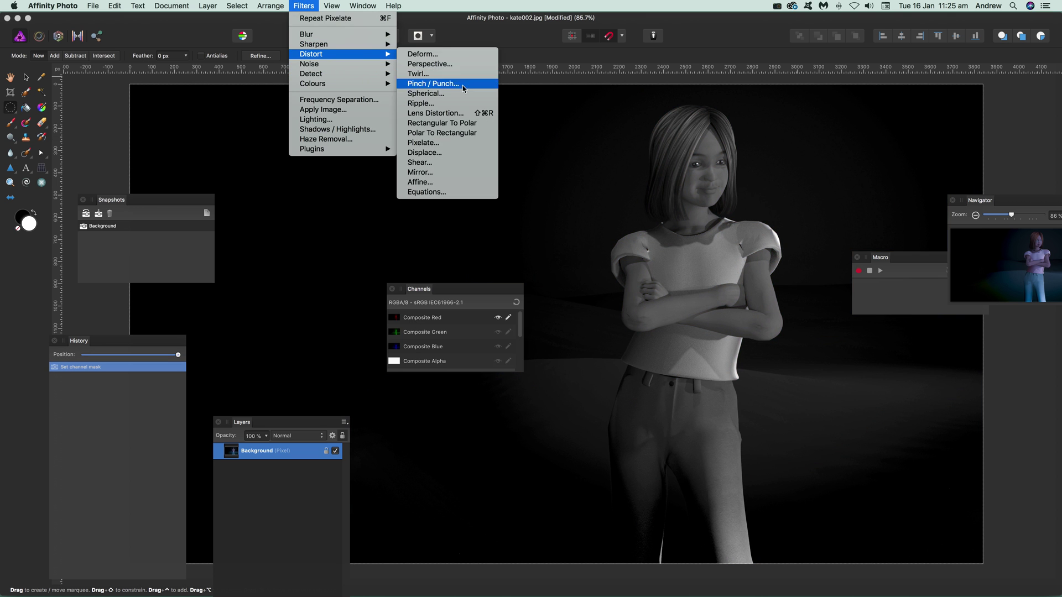
click(423, 143)
drag(892, 546, 918, 545)
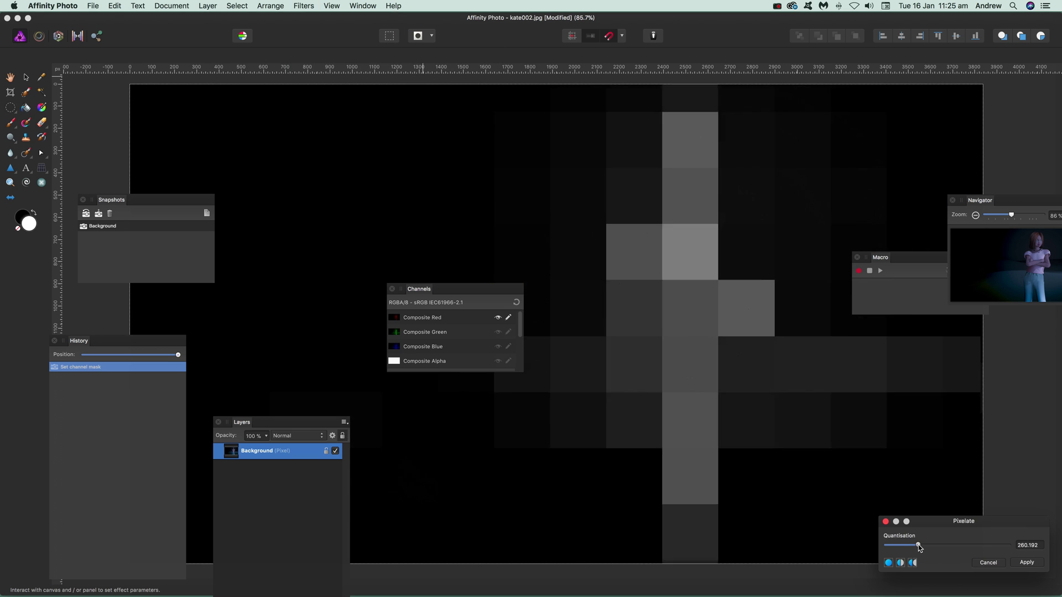
key(m)
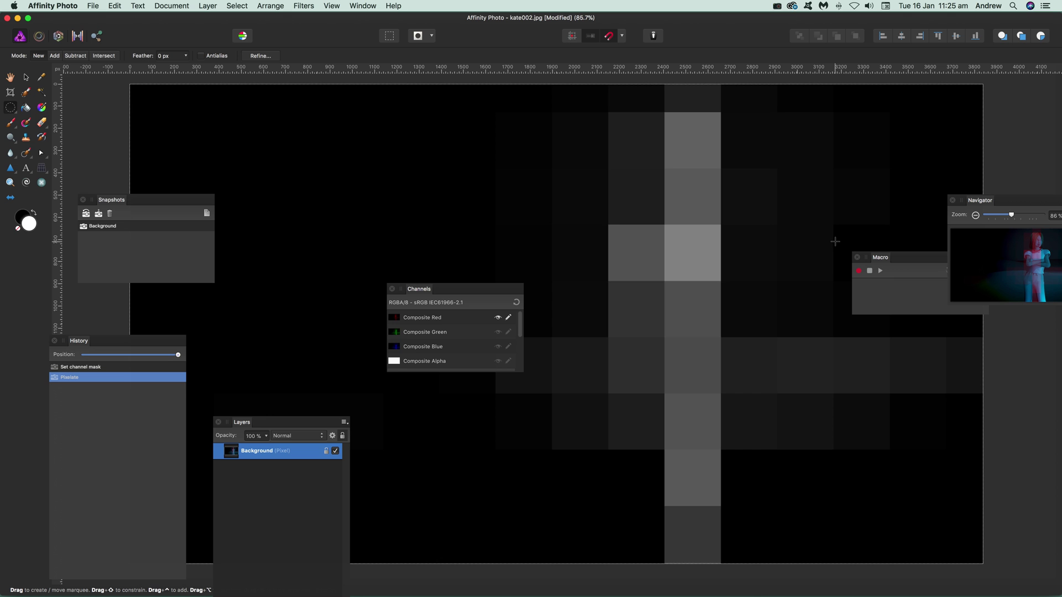
- Pixelate only the green channel at about 118, show all channels, then rewind history to the original photo
click(439, 334)
click(306, 6)
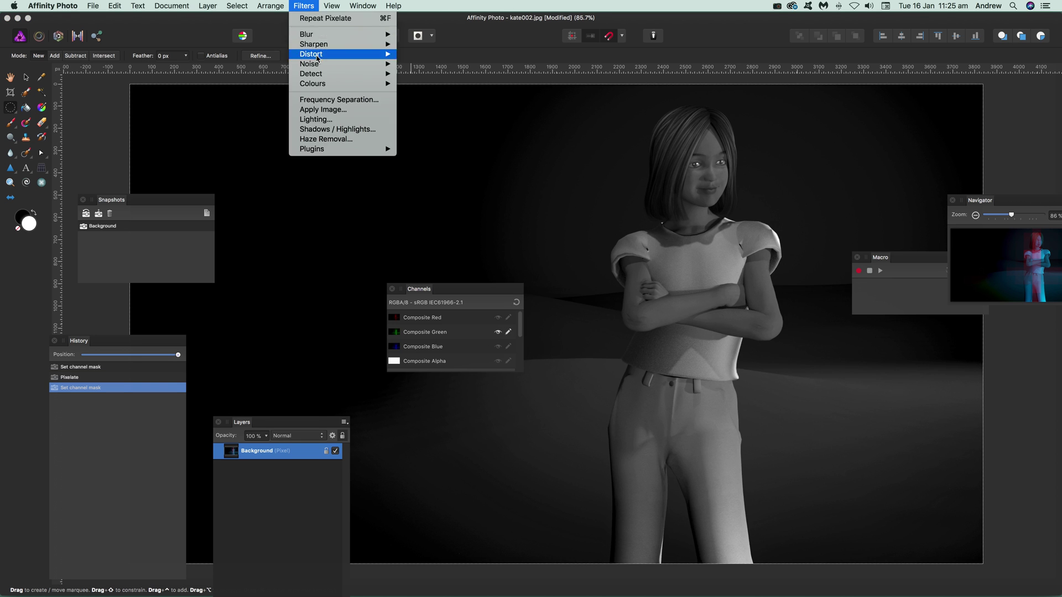
mouse_move(332, 54)
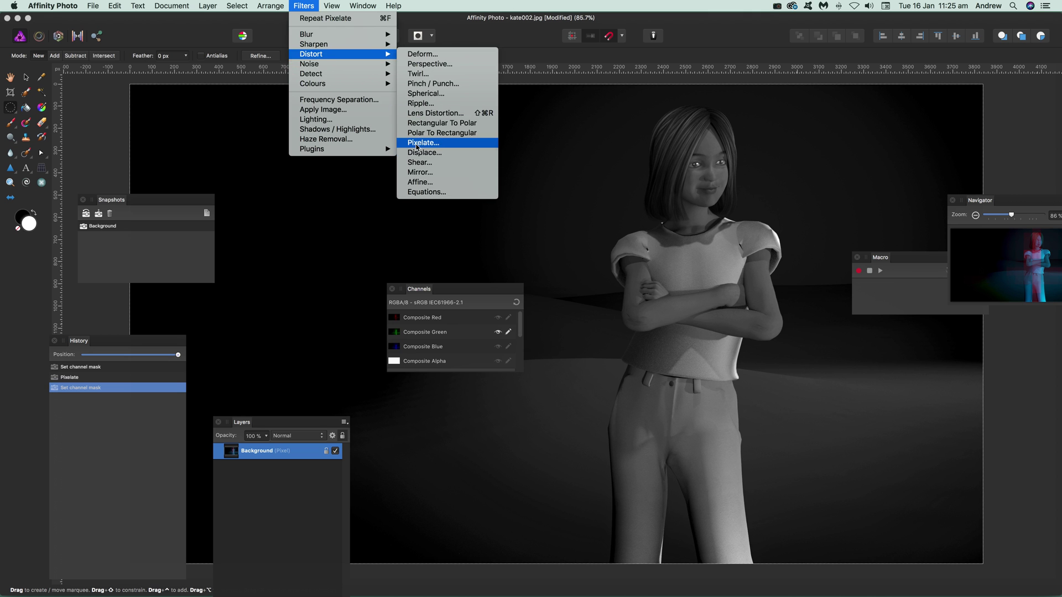
click(423, 143)
drag(907, 549, 905, 549)
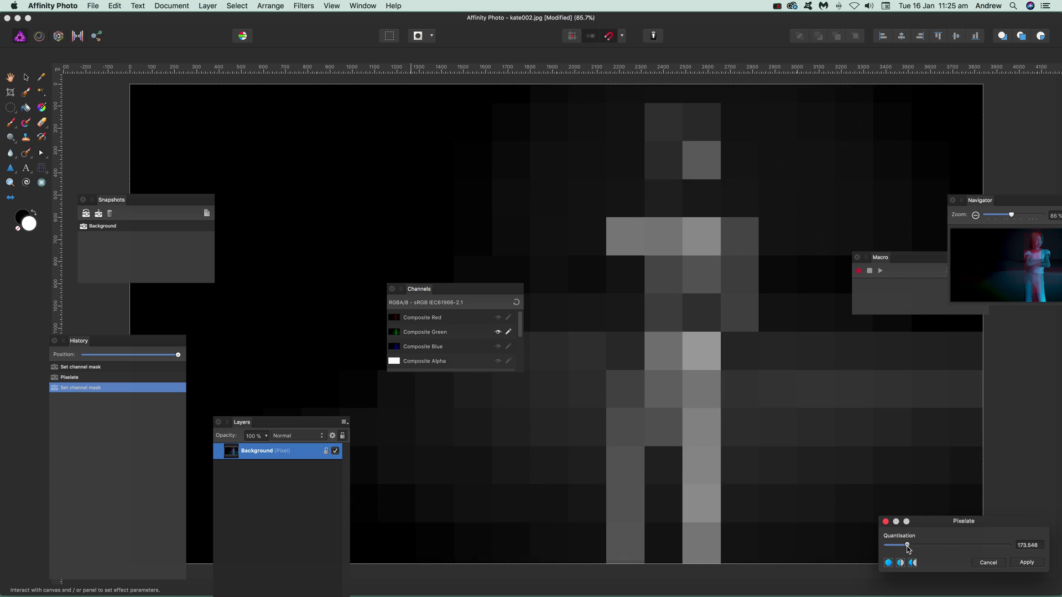
drag(904, 546, 899, 545)
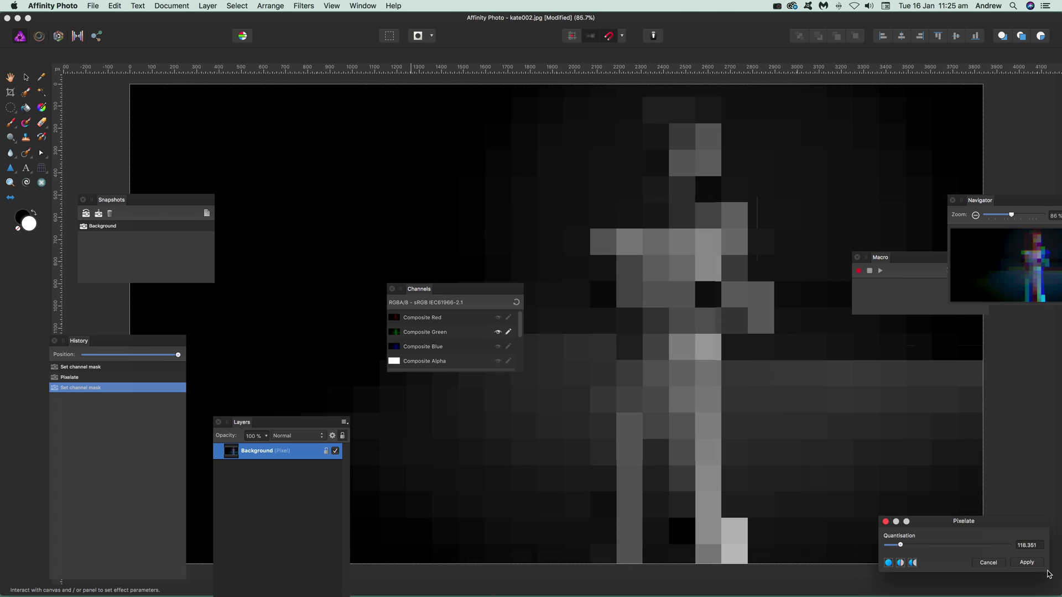
key(m)
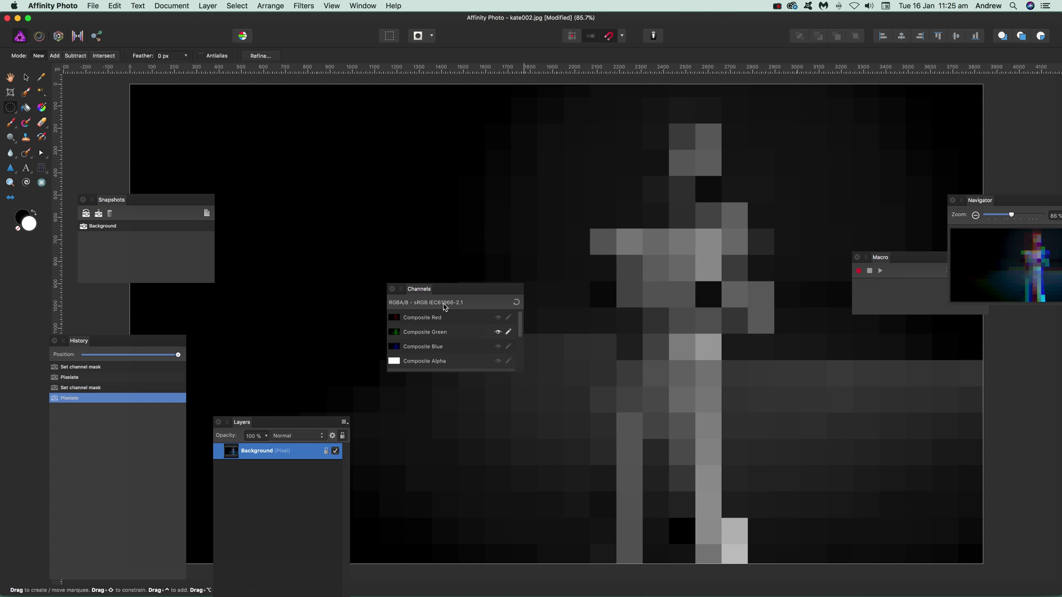
click(516, 303)
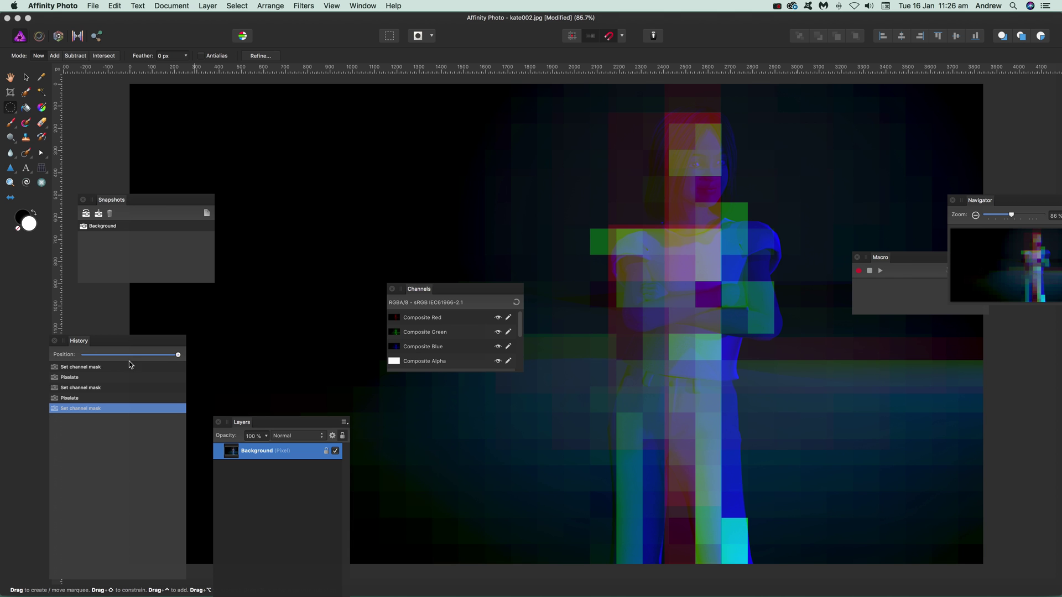
click(92, 358)
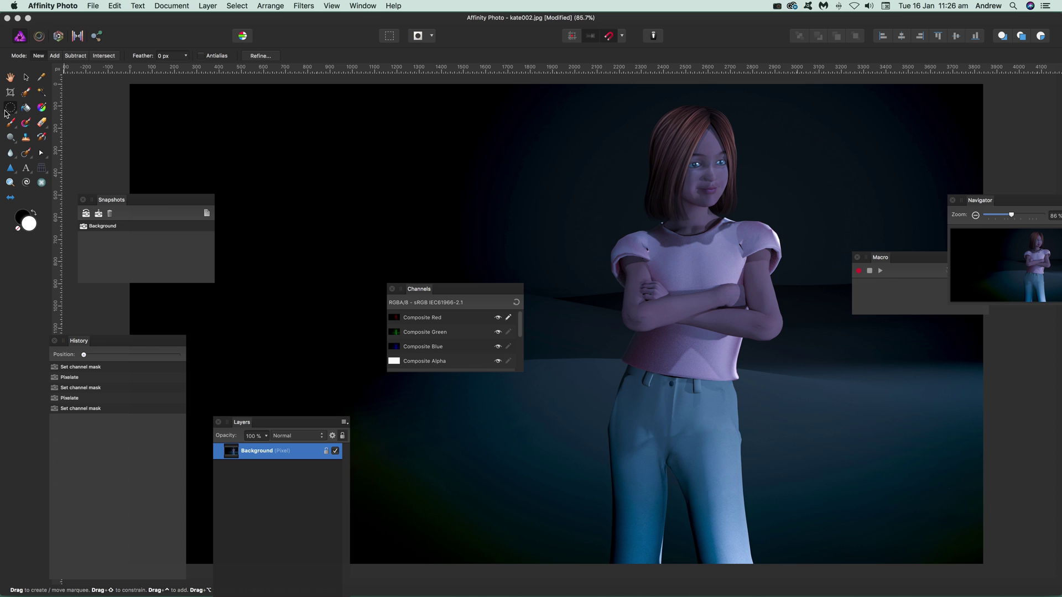
- Pixelate an oval selection around the girl's head at quantisation about 112, then deselect
drag(607, 100, 799, 263)
click(304, 6)
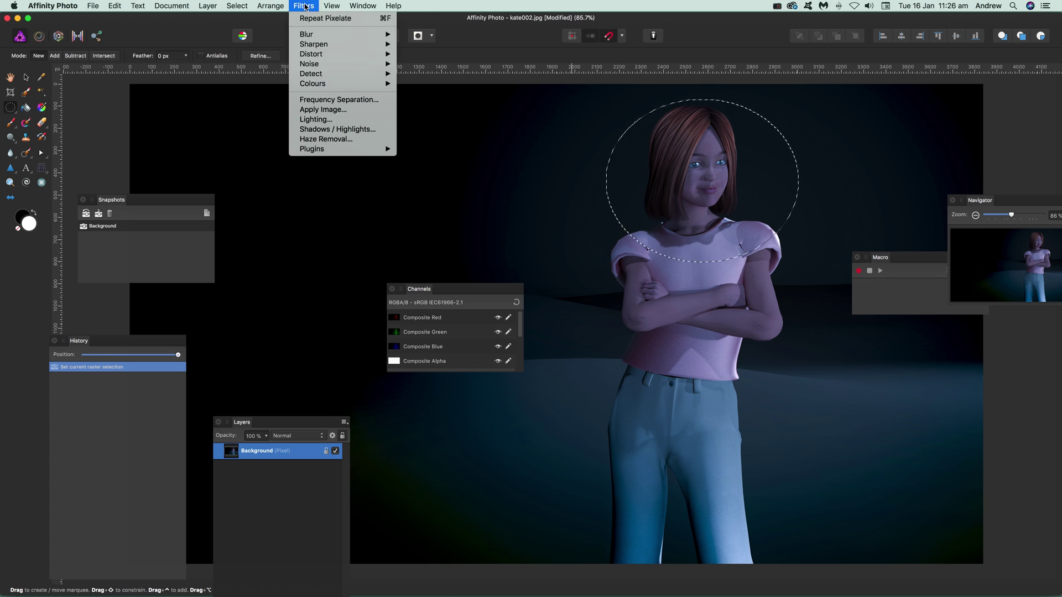
mouse_move(340, 57)
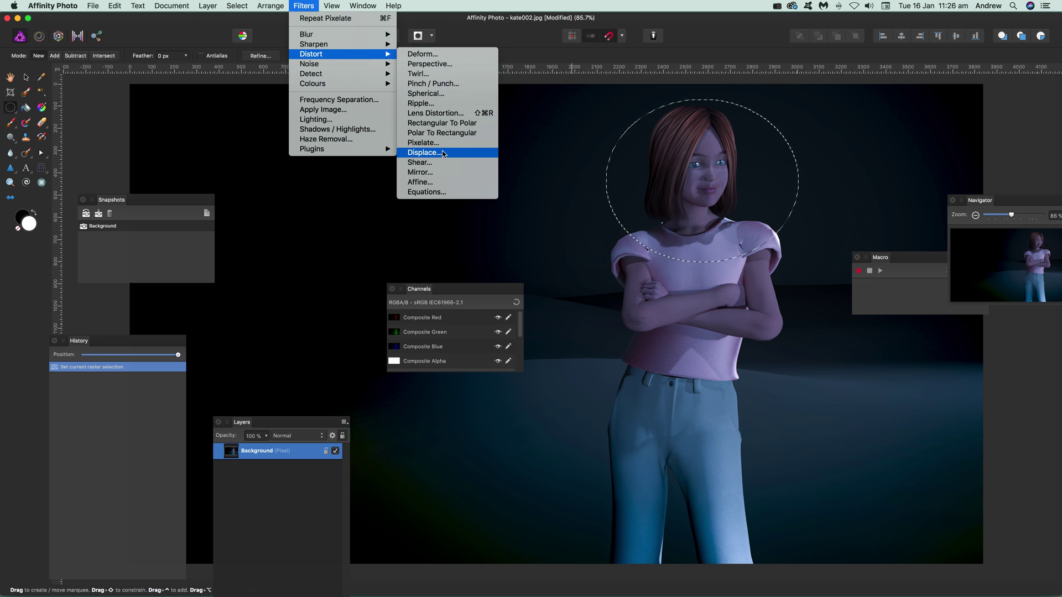
click(425, 143)
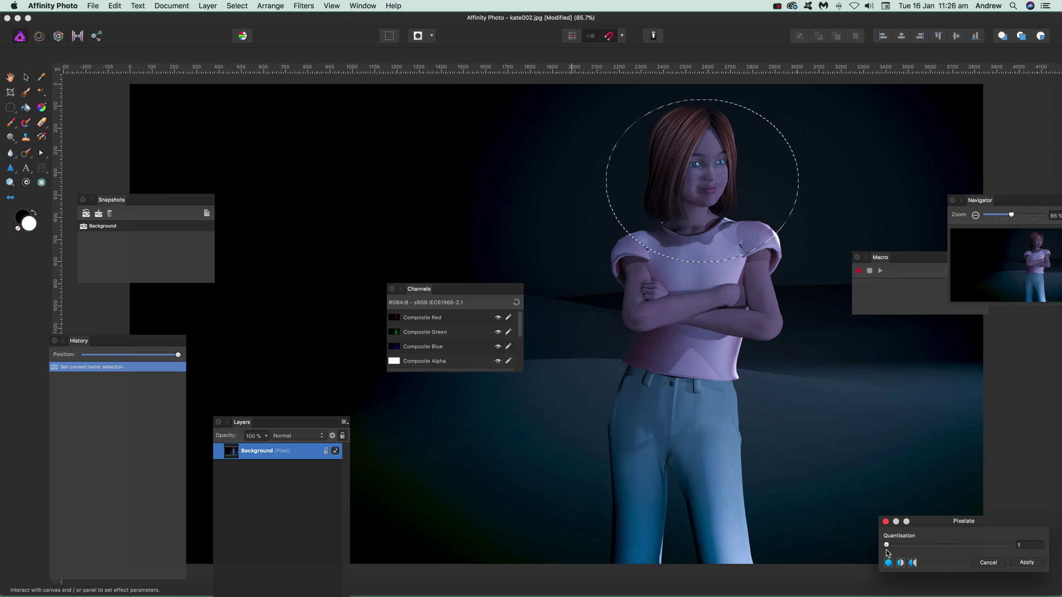
drag(887, 546, 900, 546)
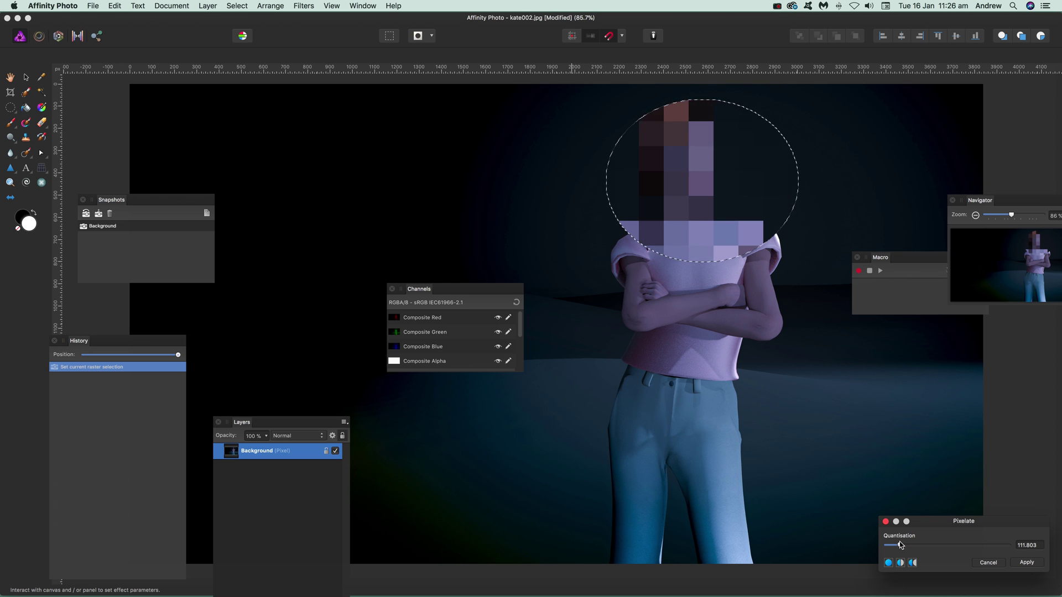
click(1026, 563)
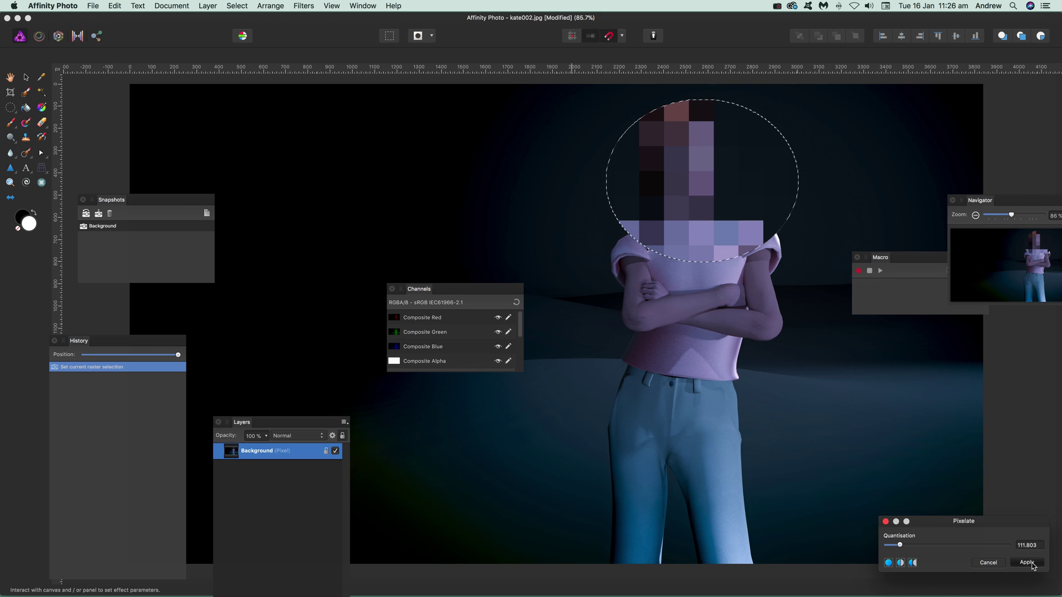
click(237, 6)
click(252, 31)
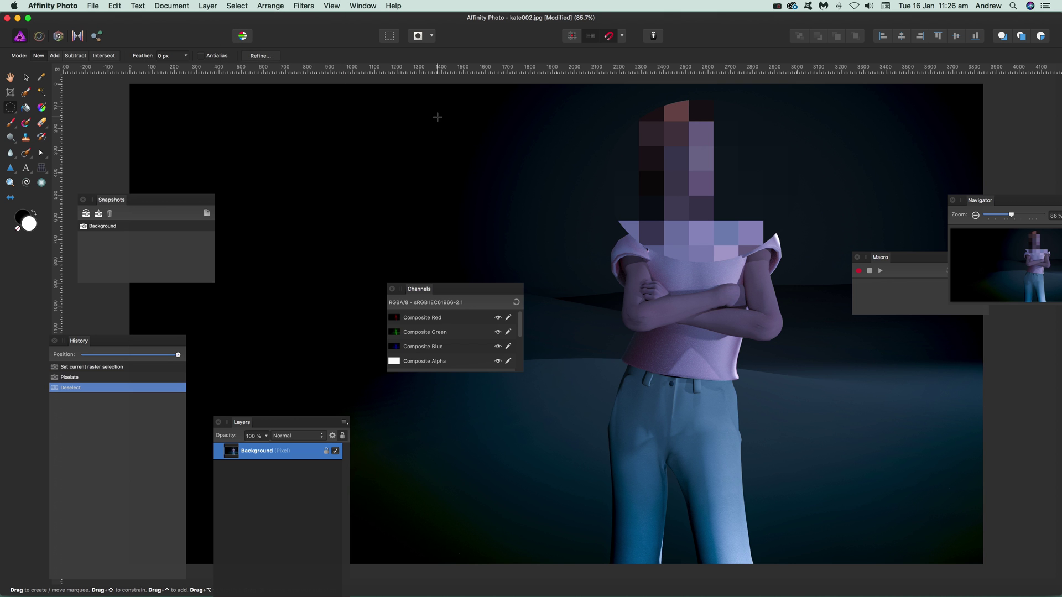